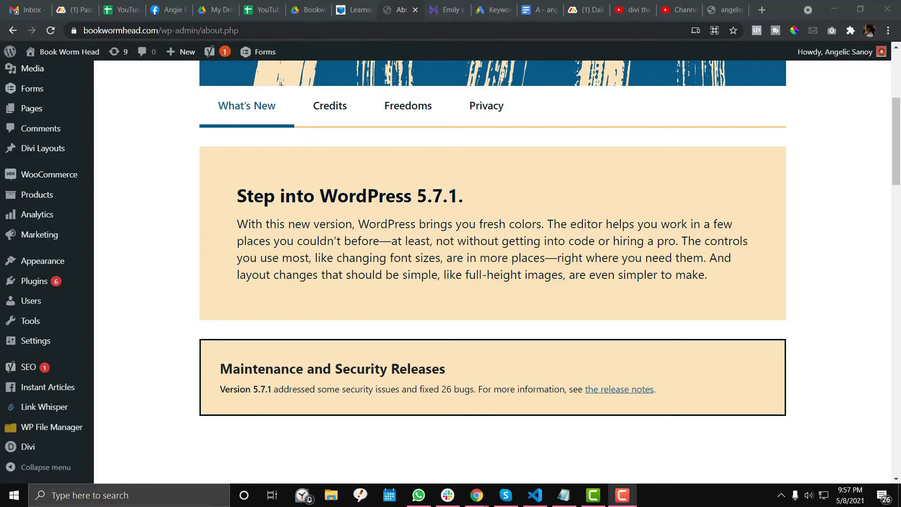
left_click(57, 37)
left_click_drag(57, 38, 51, 35)
left_click(144, 31)
left_click_drag(207, 31, 83, 31)
key("ctrl+c")
left_click(762, 10)
key("ctrl+v")
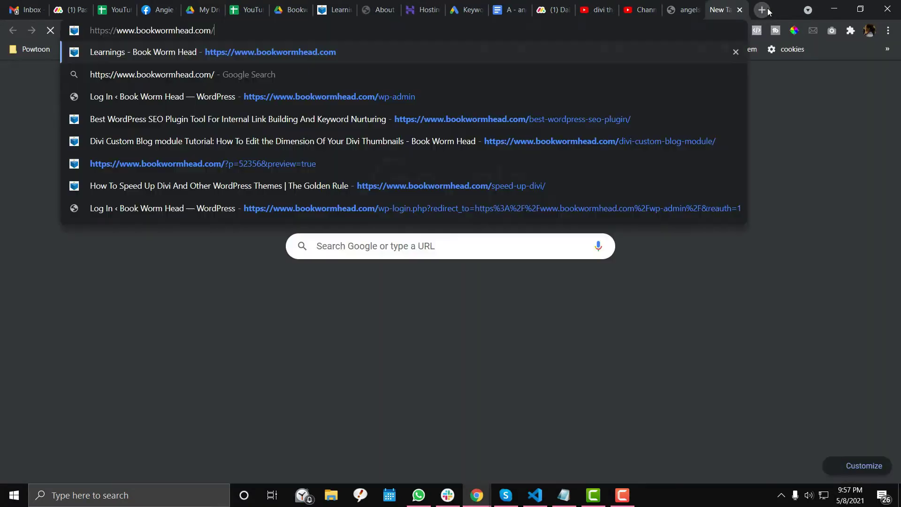
key("Return")
left_click_drag(723, 10, 421, 10)
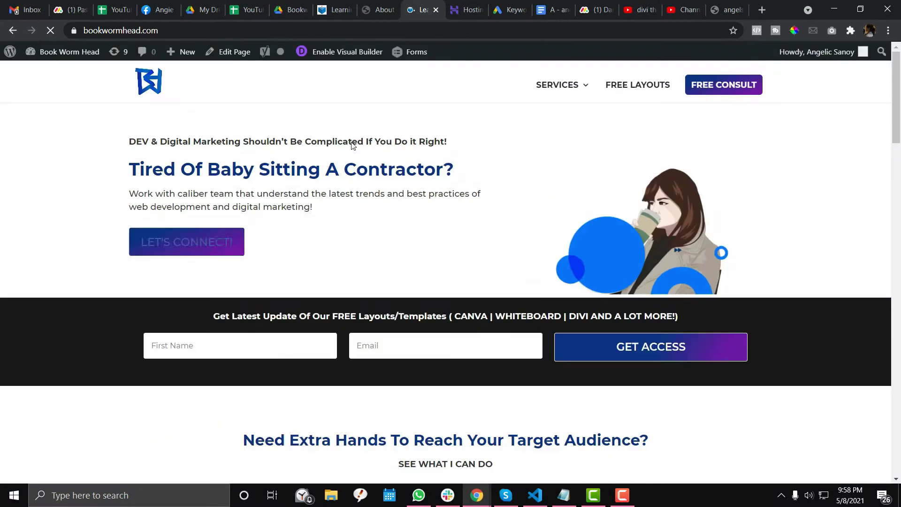
- View the home page's source code and step through the occurrences of "wp-" in it
right_click(358, 170)
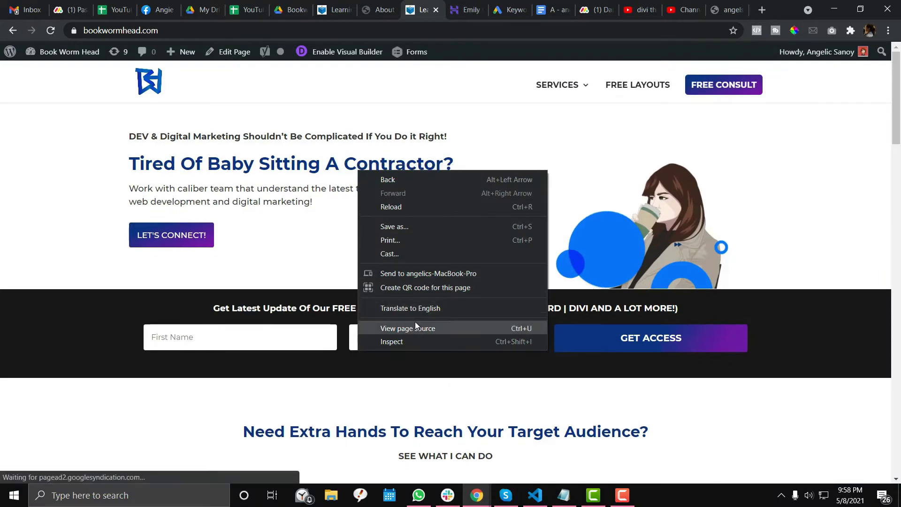
left_click(415, 322)
key("ctrl+f")
type("wp-admi")
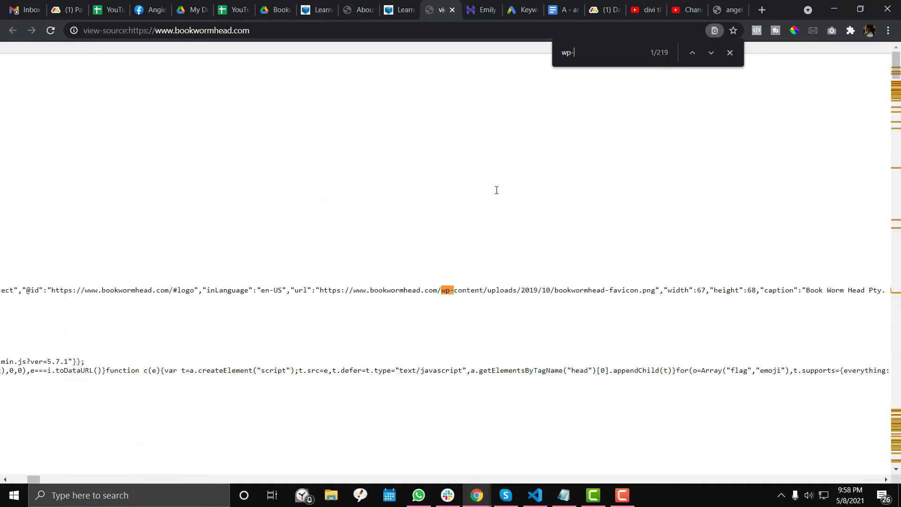
key("BackSpace")
key("BackSpace")
key("BackSpace")
key("BackSpace")
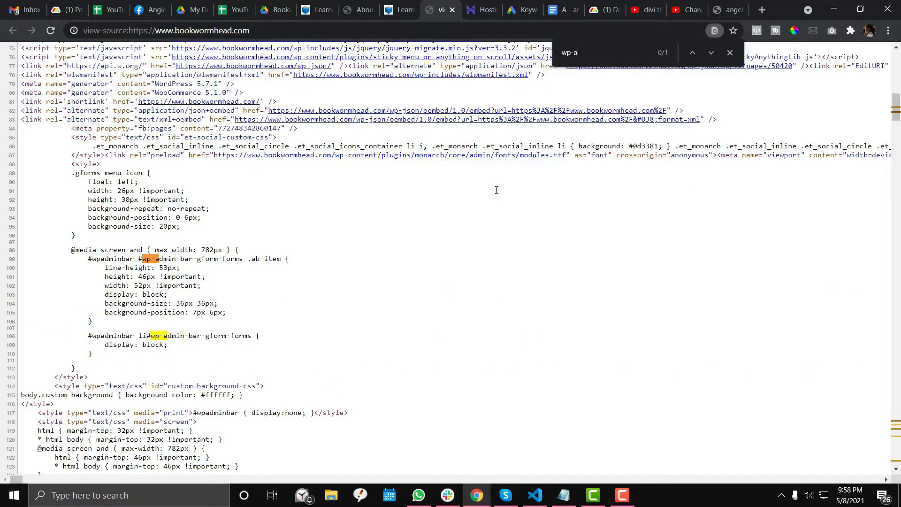
key("Return")
key("Return")
key("Return")
key("Return")
key("Return")
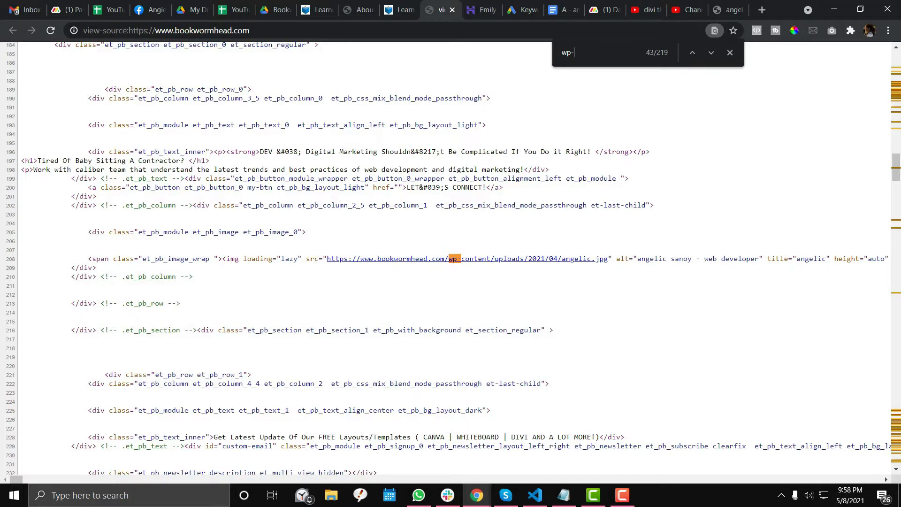
- Open the WordPress Dashboard from the already open site tab, and return to the About WordPress page
left_click(322, 10)
mouse_move(45, 52)
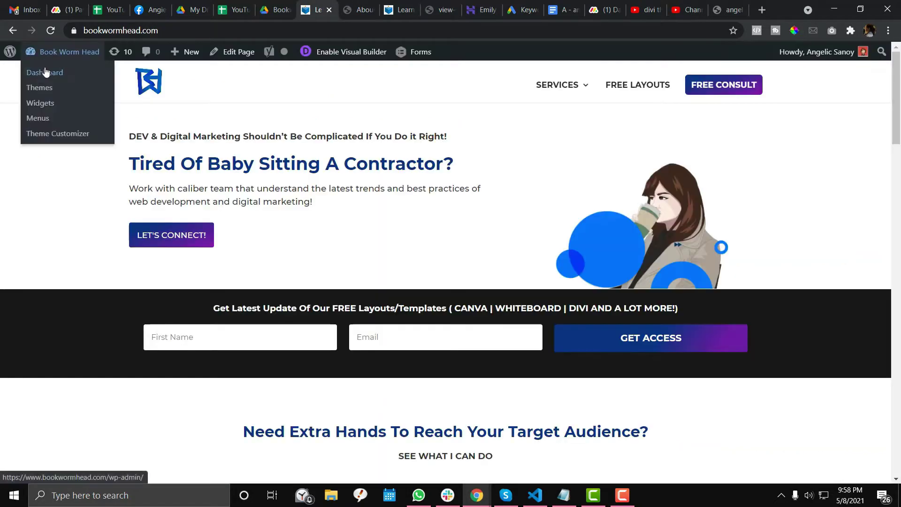
left_click(44, 73)
left_click(358, 9)
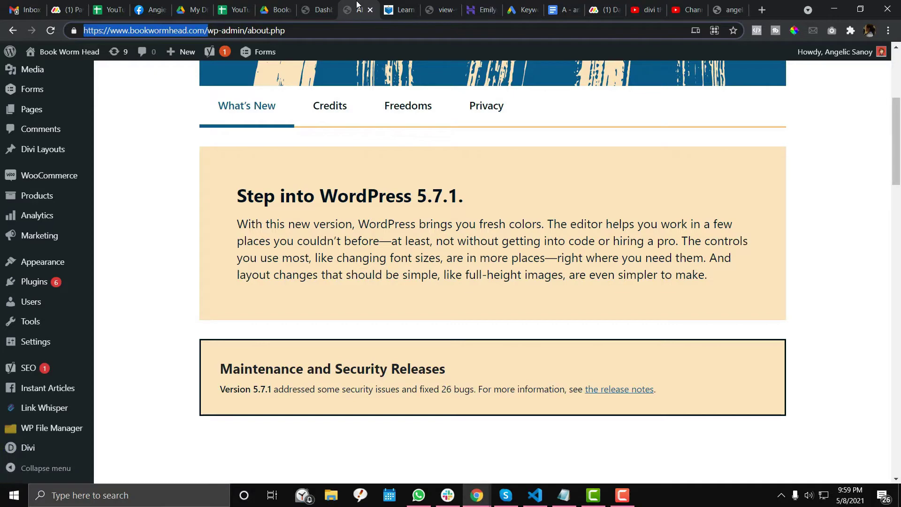
- Look through the What's New page, from the security releases to the new colour palette section
left_click(182, 180)
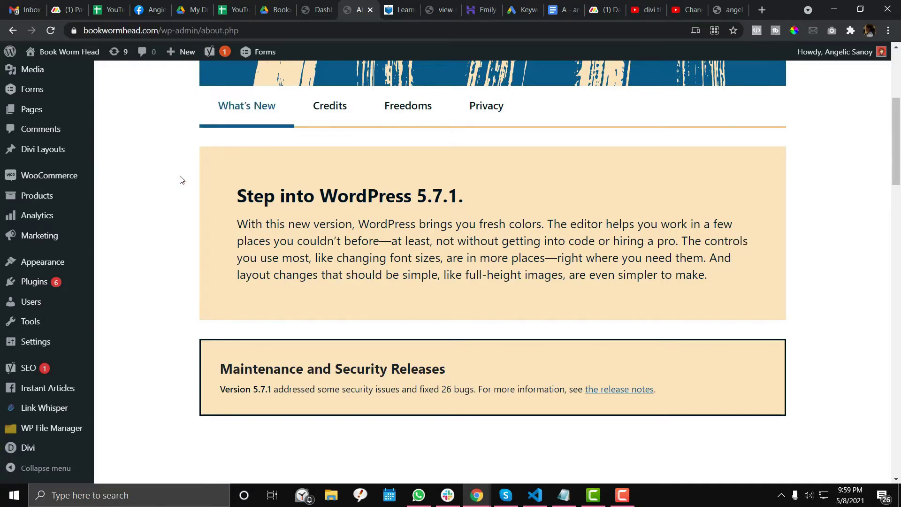
scroll(182, 180, "down", 3)
scroll(182, 180, "down", 3)
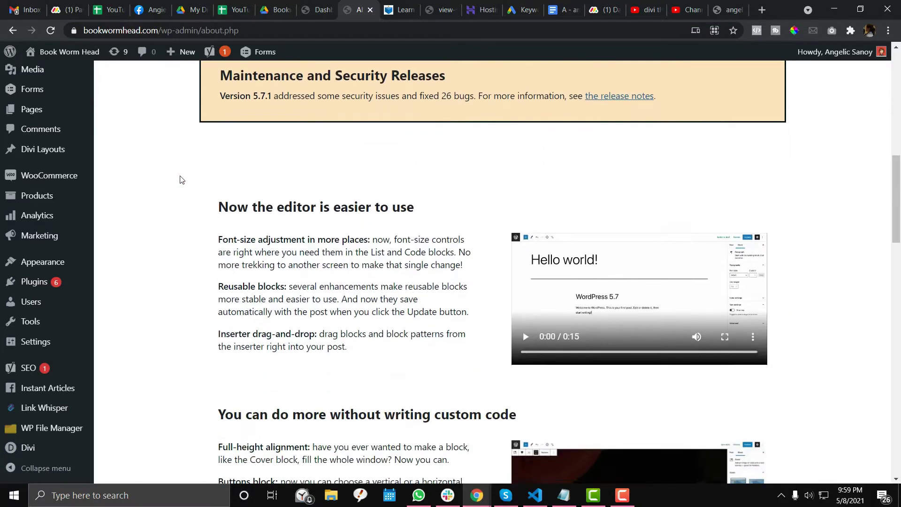
scroll(183, 179, "down", 10)
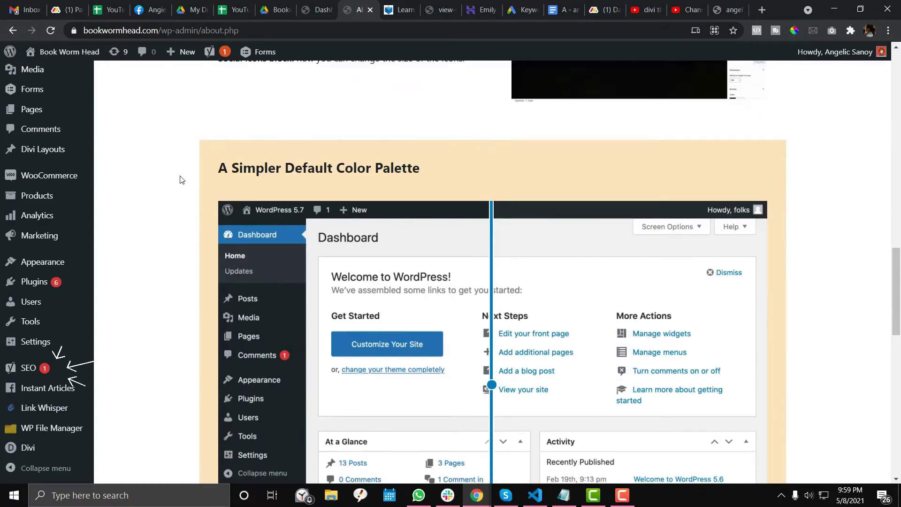
scroll(182, 180, "down", 4)
scroll(183, 180, "down", 5)
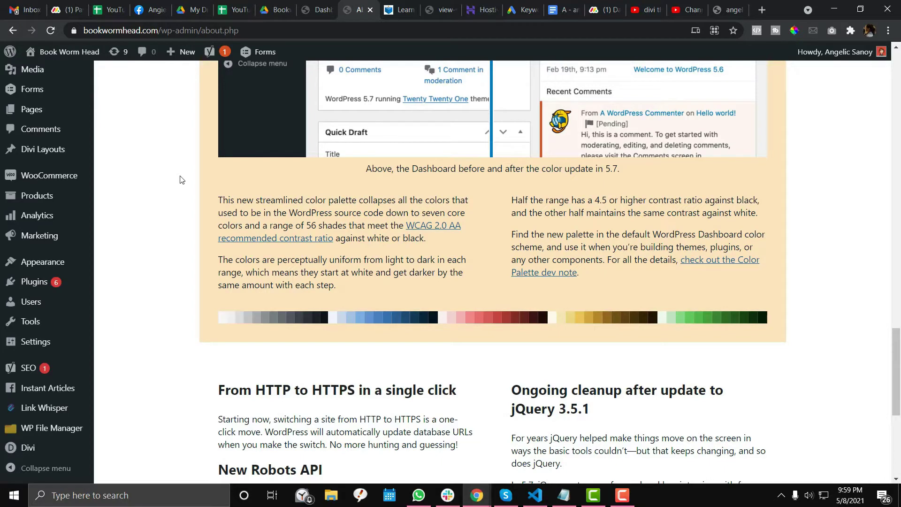
scroll(180, 180, "down", 2)
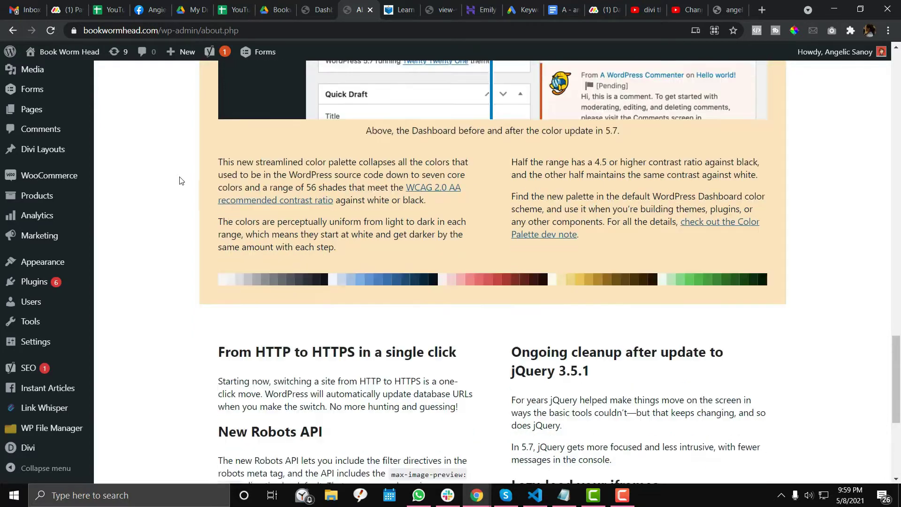
- Go to the Add Plugins page and search the plugin directory for "wp hide"
mouse_move(40, 281)
left_click(121, 286)
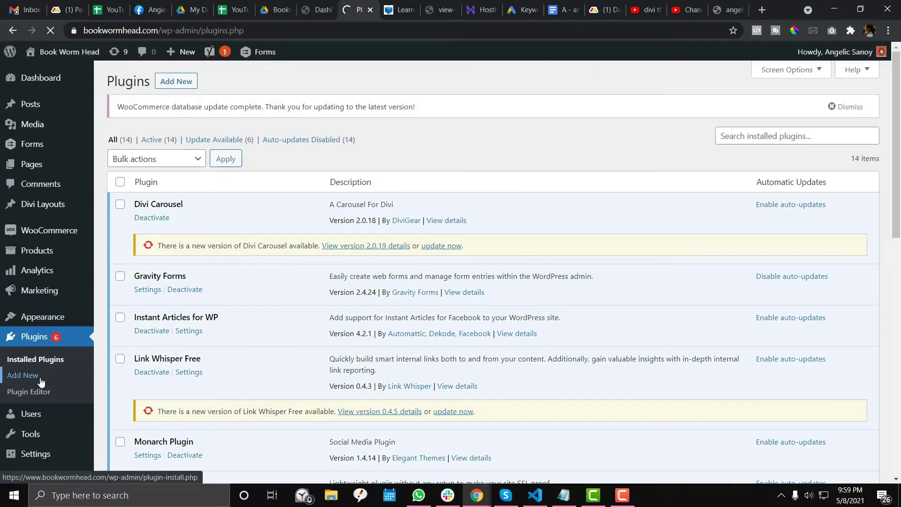
left_click(40, 379)
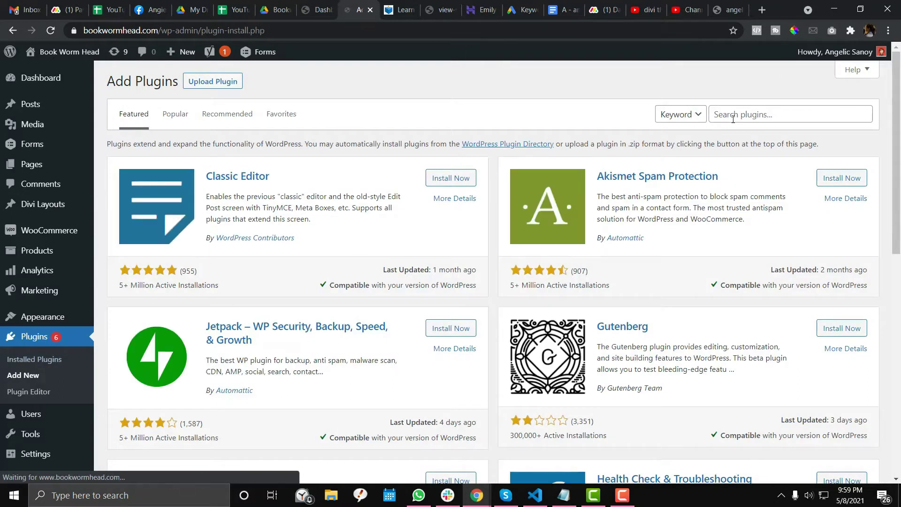
left_click(733, 115)
type("wp hide")
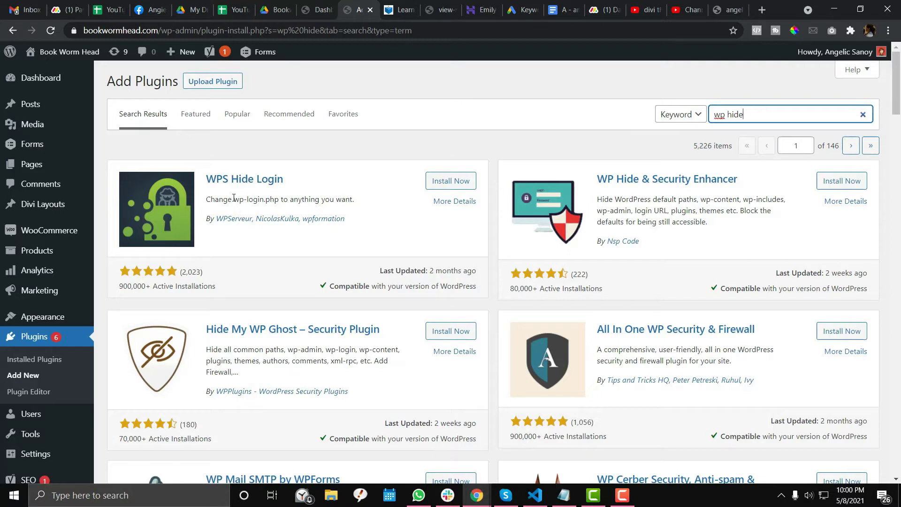
- Install and activate the WP Hide & Security Enhancer plugin
left_click_drag(234, 199, 282, 198)
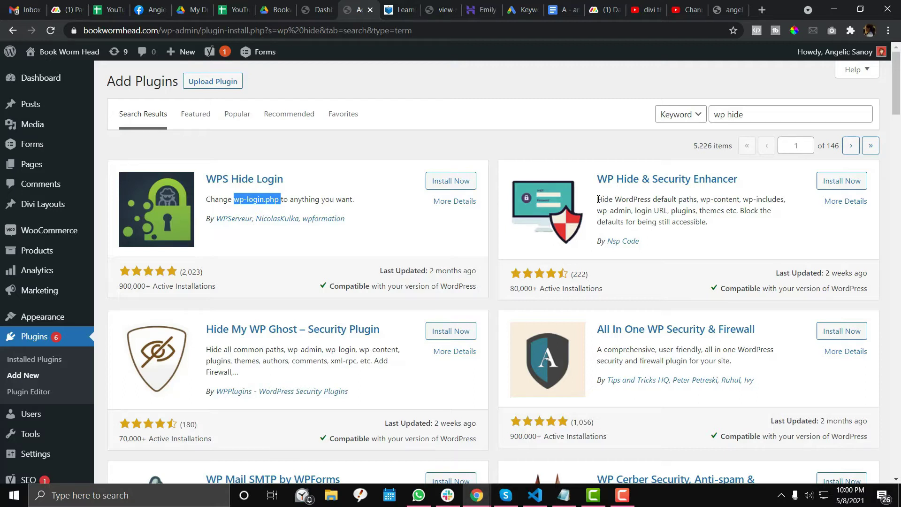
left_click(842, 181)
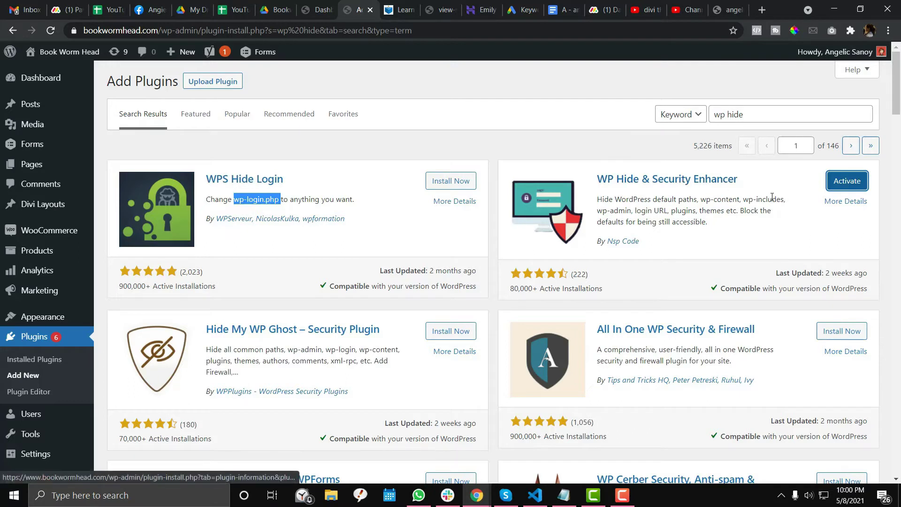
left_click(835, 185)
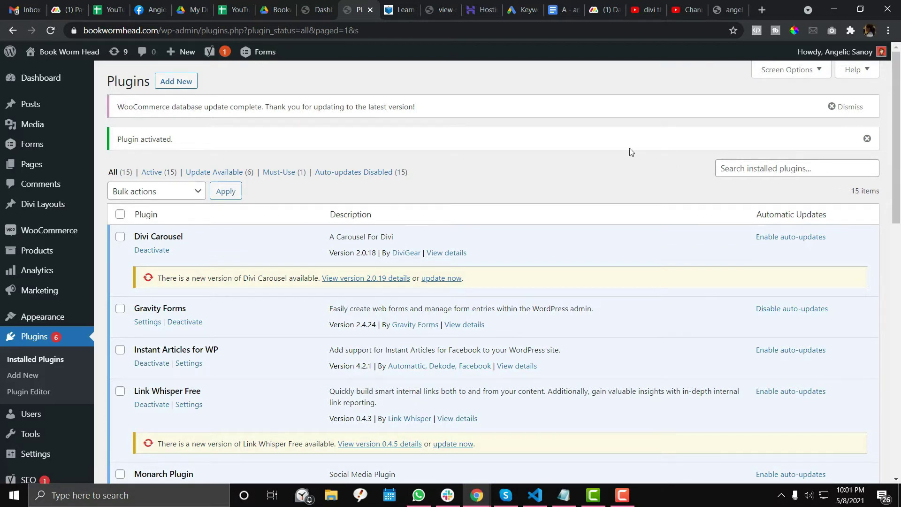
- Look through the installed plugins and open the WP Hide Setup page
scroll(620, 149, "down", 2)
scroll(620, 148, "up", 2)
scroll(621, 150, "down", 14)
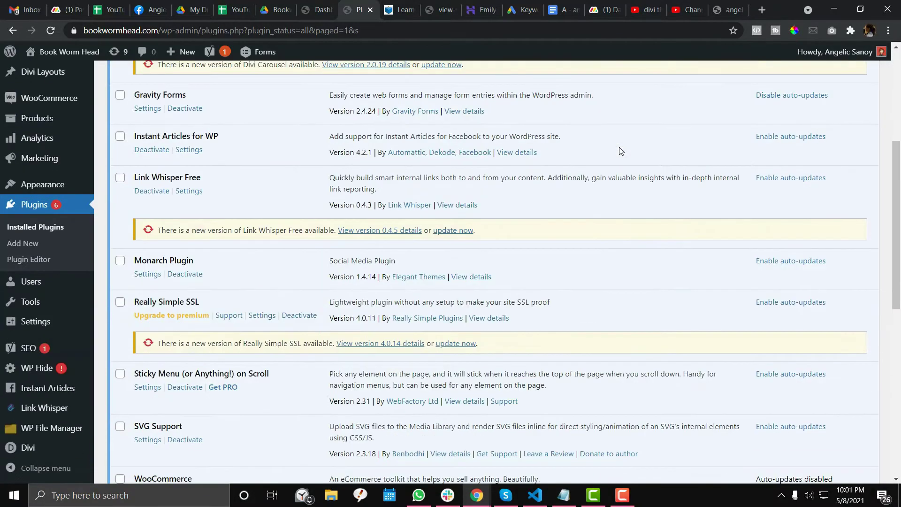
scroll(620, 150, "down", 1)
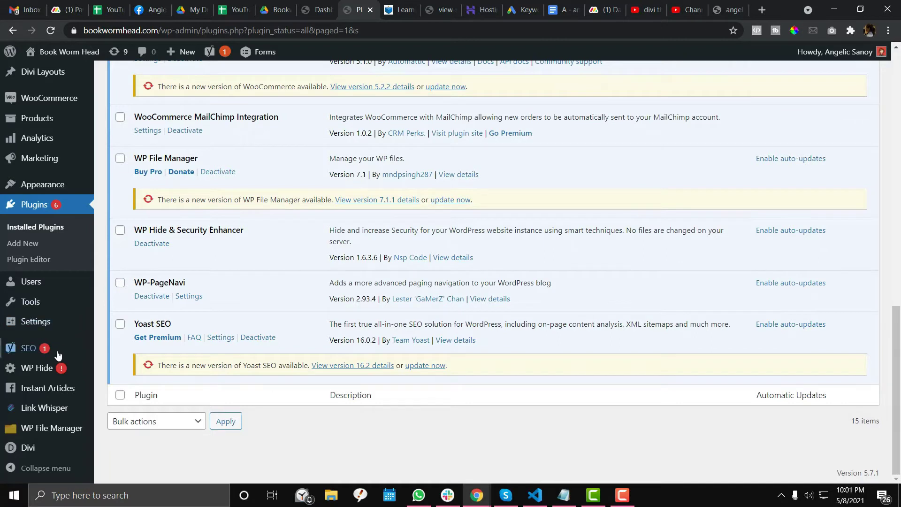
mouse_move(37, 371)
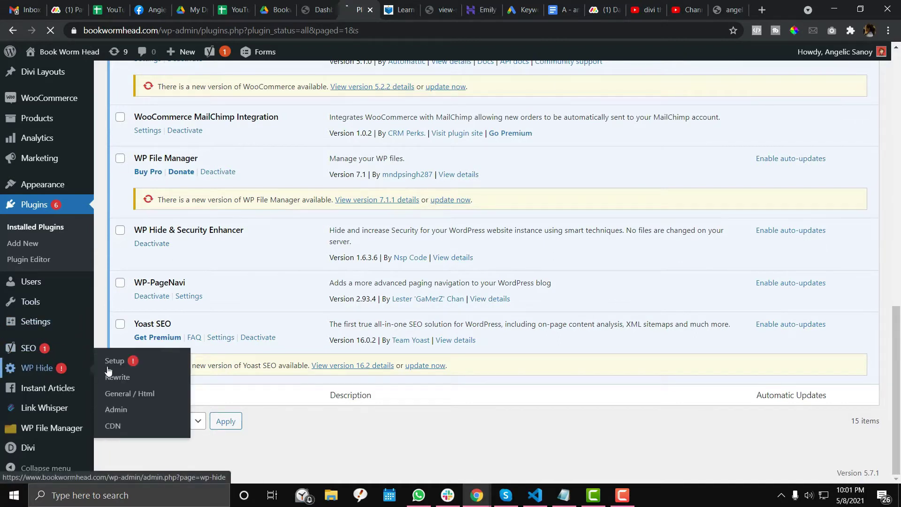
left_click(219, 340)
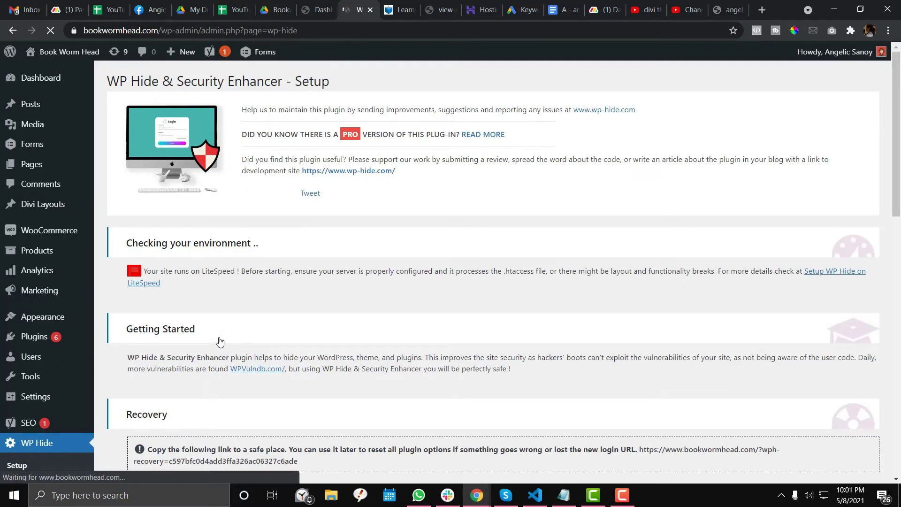
- Review the WP Hide Setup page's environment check, recovery link, basic functionality and sample setup sections
scroll(216, 338, "down", 6)
scroll(216, 334, "down", 6)
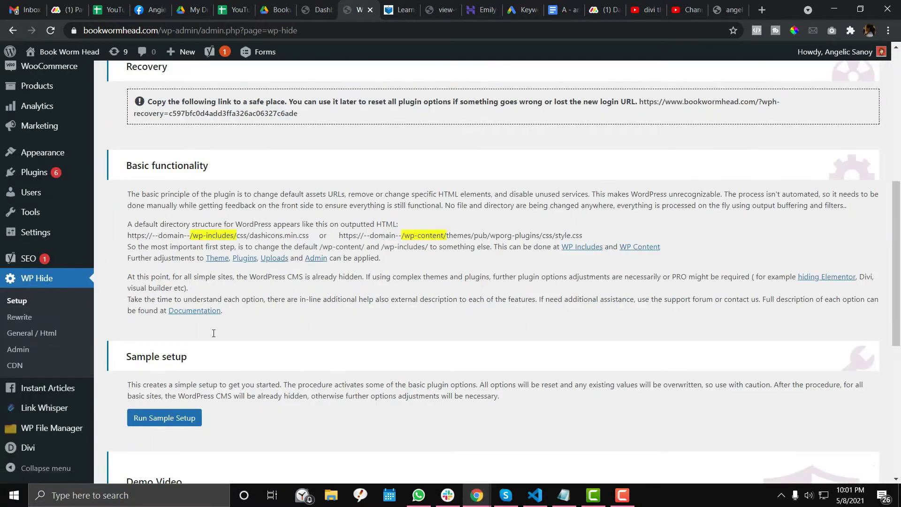
scroll(148, 319, "down", 2)
scroll(147, 317, "up", 6)
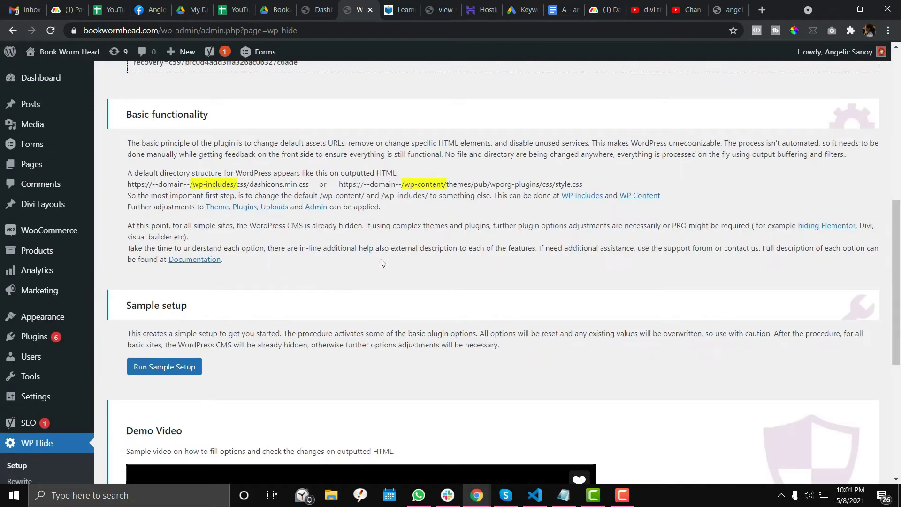
scroll(383, 263, "down", 1)
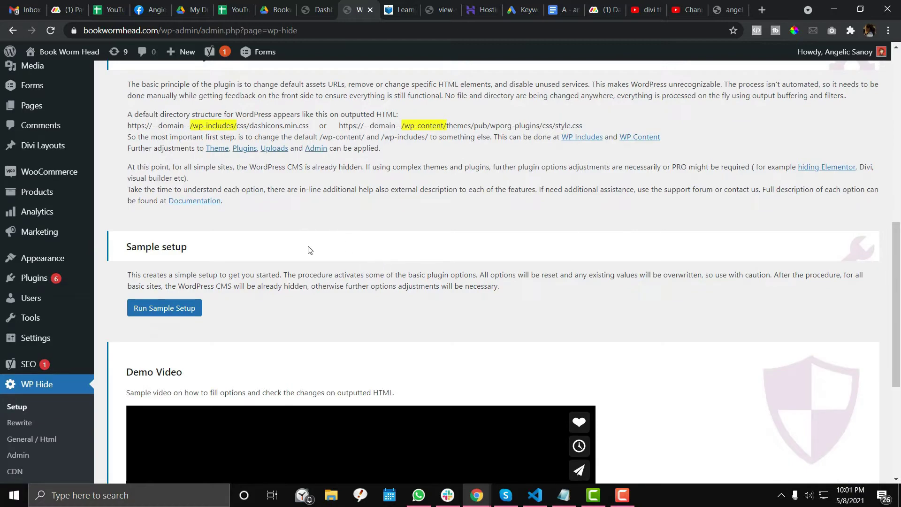
scroll(196, 210, "up", 3)
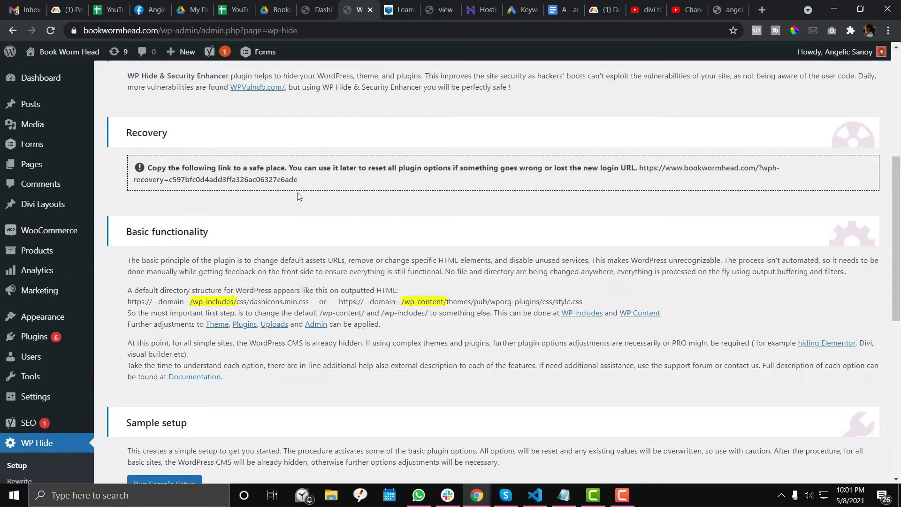
scroll(329, 197, "up", 3)
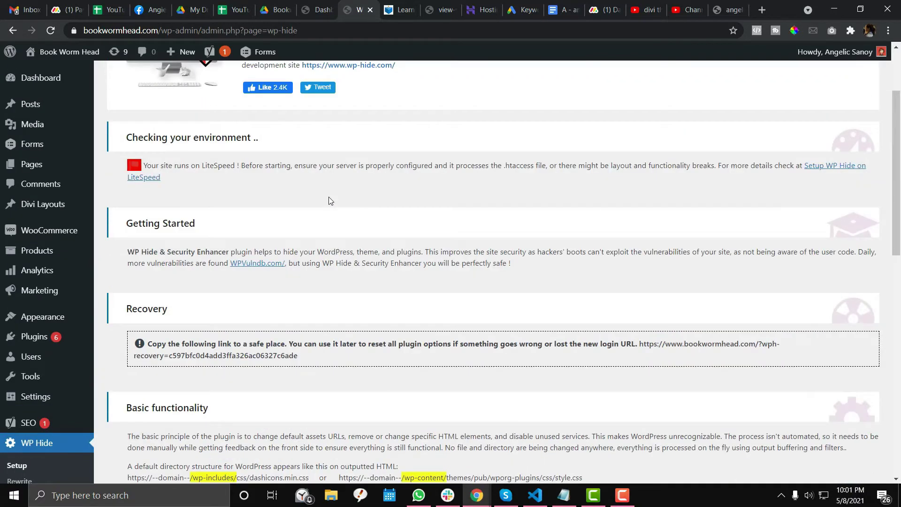
scroll(330, 201, "down", 4)
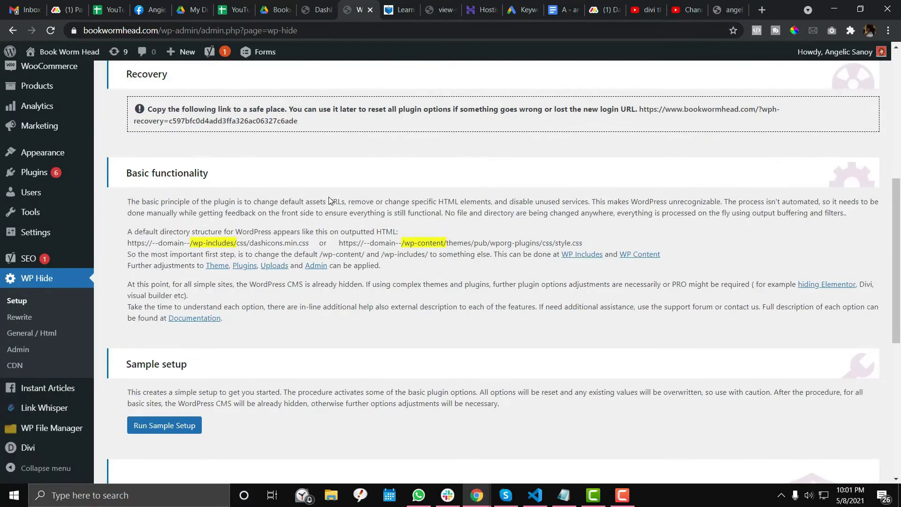
- Open the WP Hide Rewrite settings and review the Theme path options for Divi
left_click(34, 317)
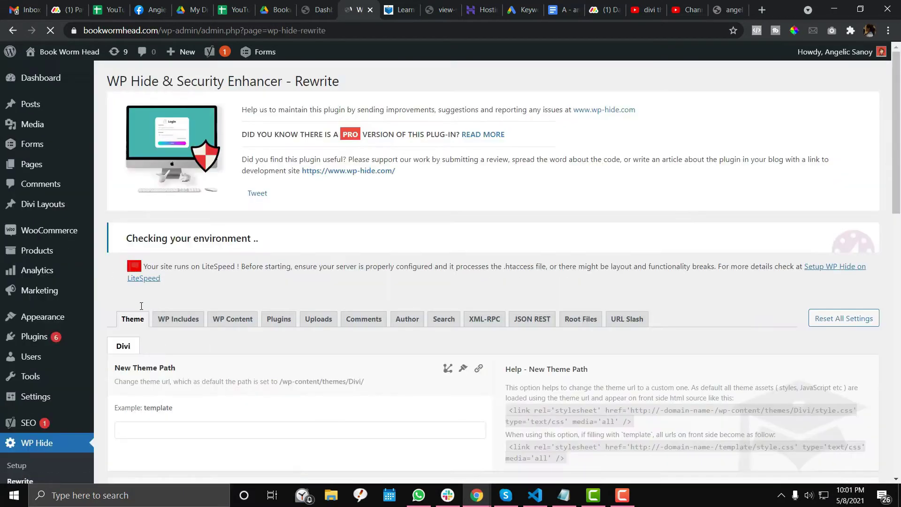
scroll(243, 276, "down", 1)
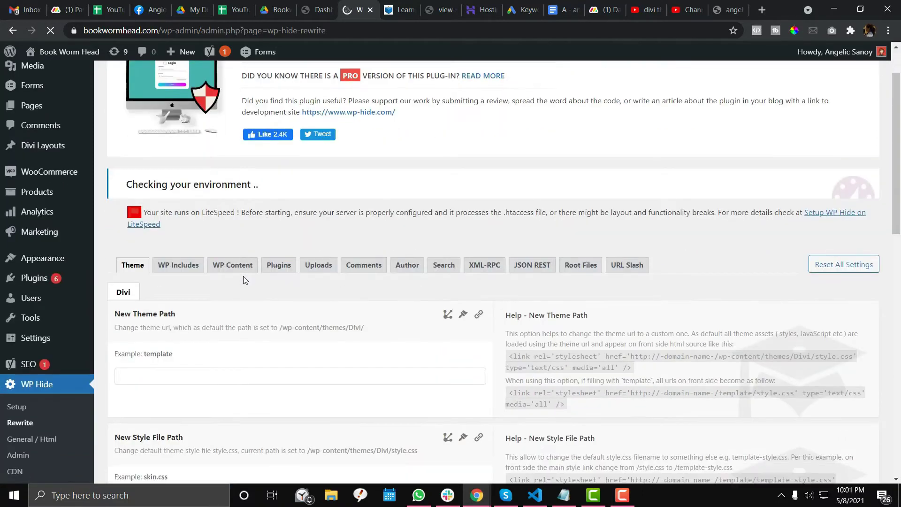
scroll(243, 277, "down", 1)
scroll(243, 280, "down", 1)
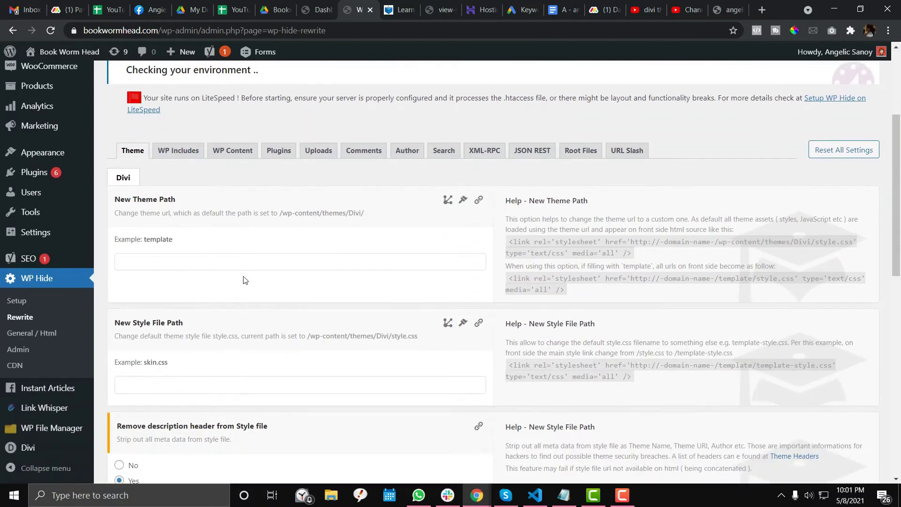
scroll(243, 281, "up", 1)
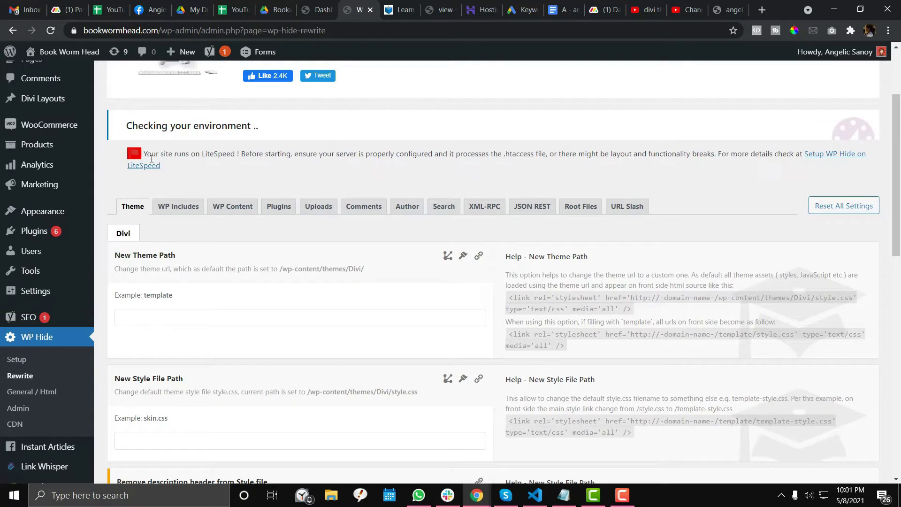
- Open the plugin's linked guide on setting up WP Hide on LiteSpeed
left_click(835, 154)
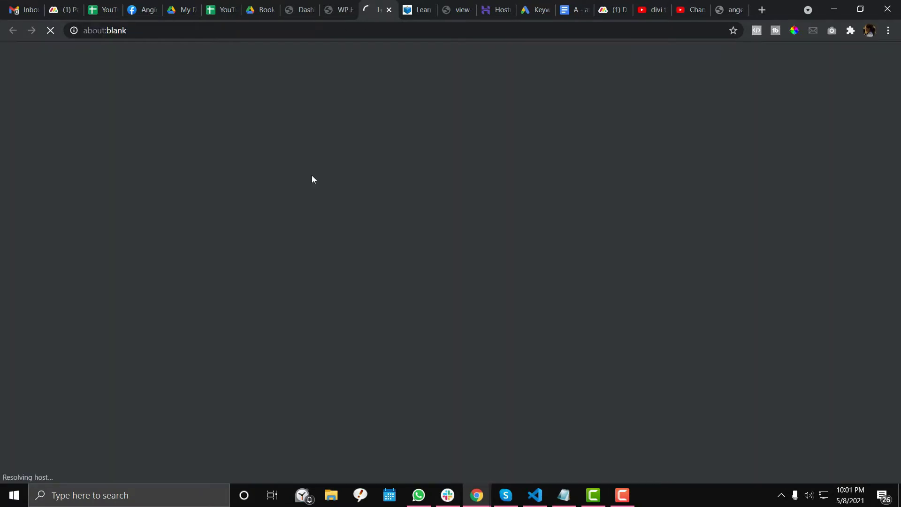
left_click(342, 5)
left_click(367, 5)
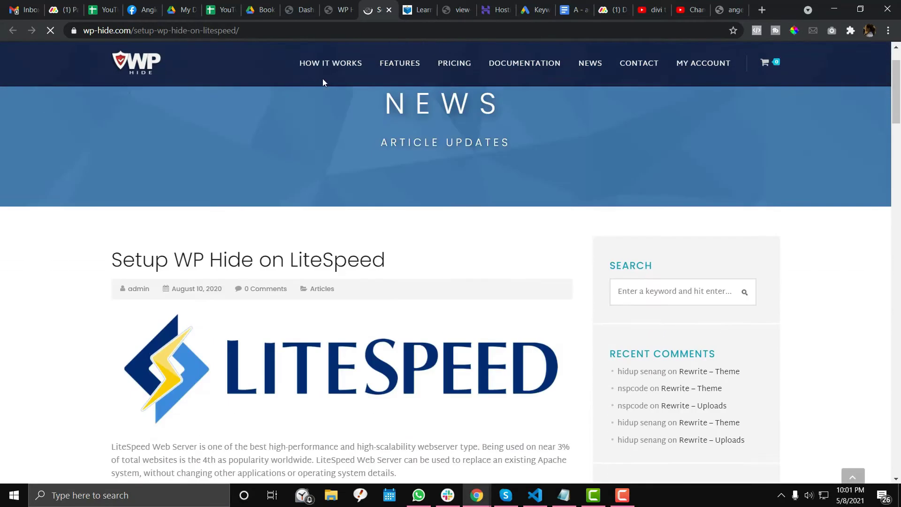
- Return to the WP Hide Rewrite settings and set the Divi theme's New Theme Path to bookwormhead
key("ctrl+shift+Tab")
scroll(295, 172, "up", 3)
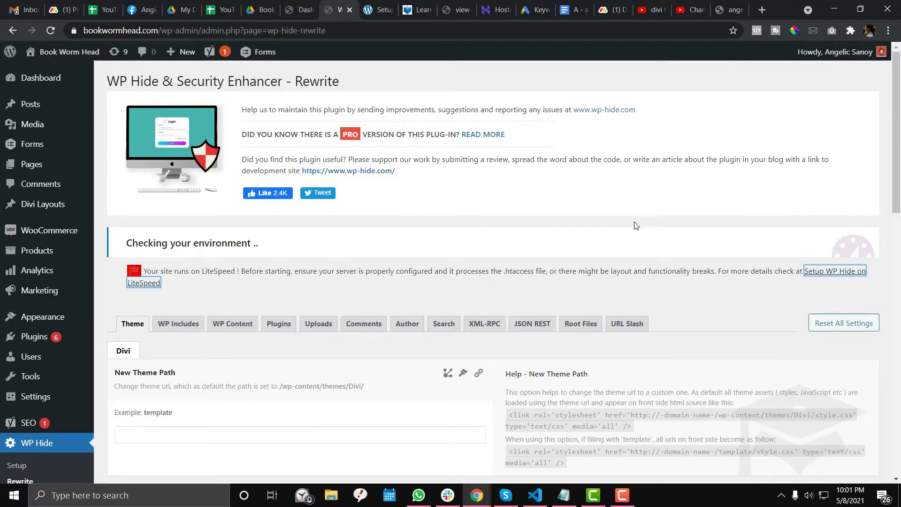
scroll(636, 226, "down", 3)
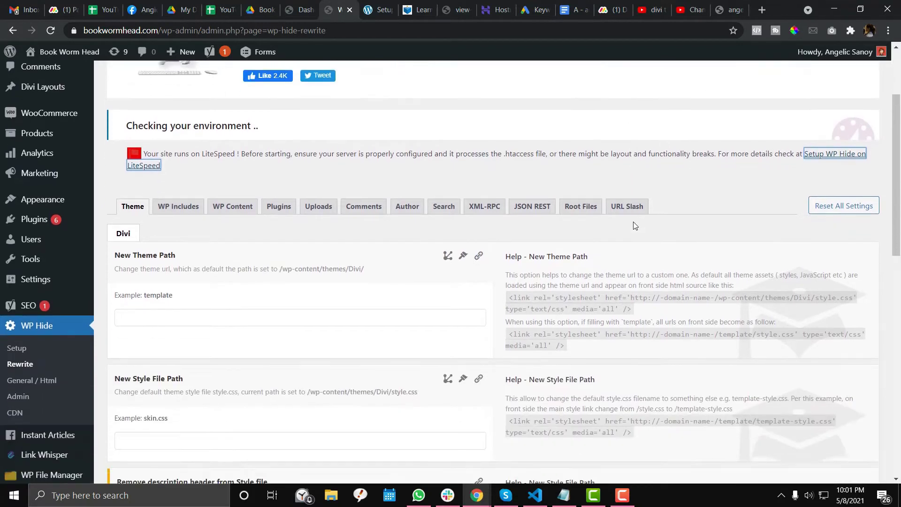
left_click(123, 210)
left_click(124, 318)
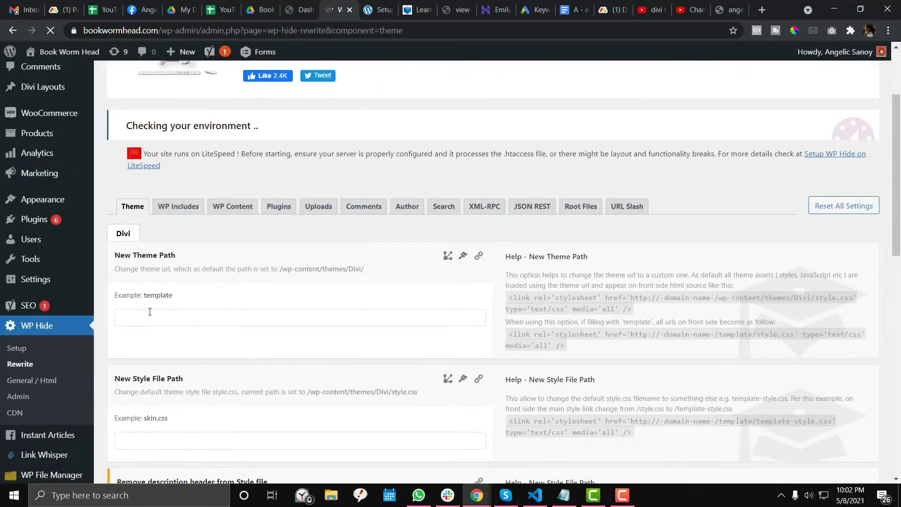
left_click(146, 320)
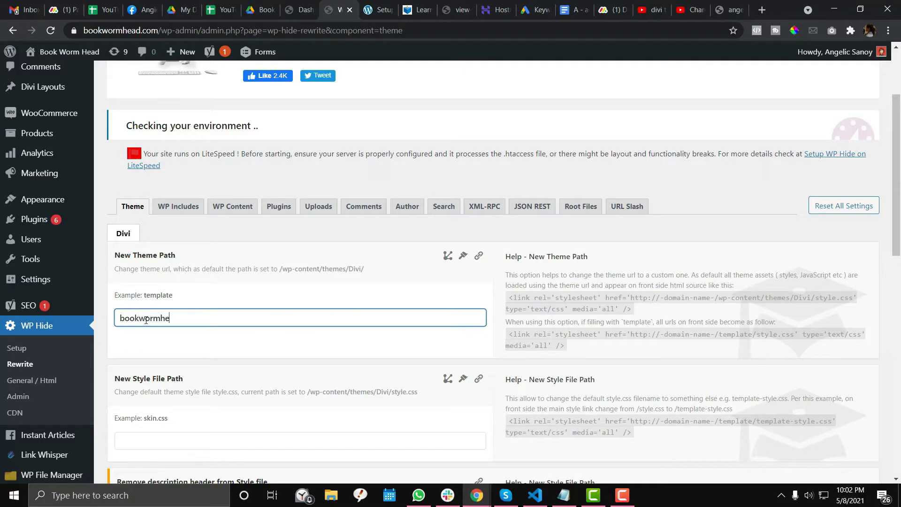
- Set the Divi theme's New Style File Path to skin
scroll(146, 320, "down", 2)
left_click(155, 317)
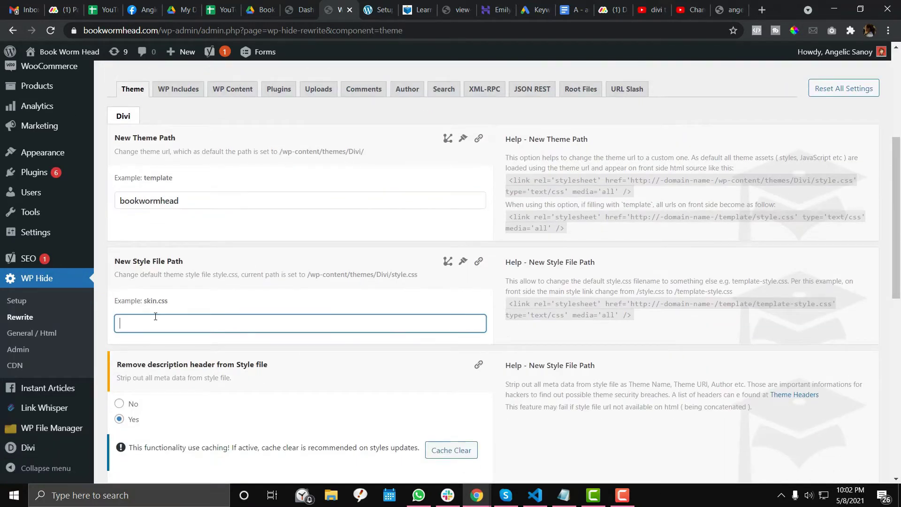
type("skin")
scroll(155, 316, "down", 1)
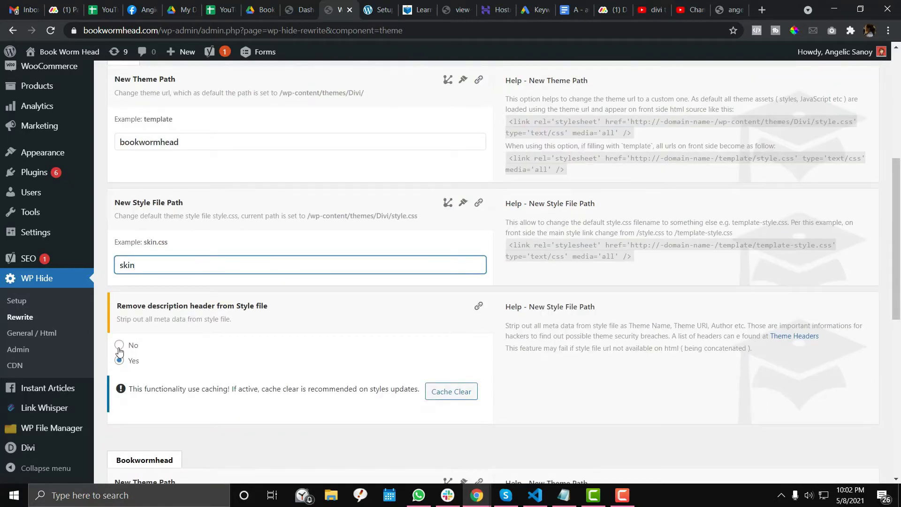
- Change the Divi theme's New Theme Path to brands
scroll(312, 382, "down", 3)
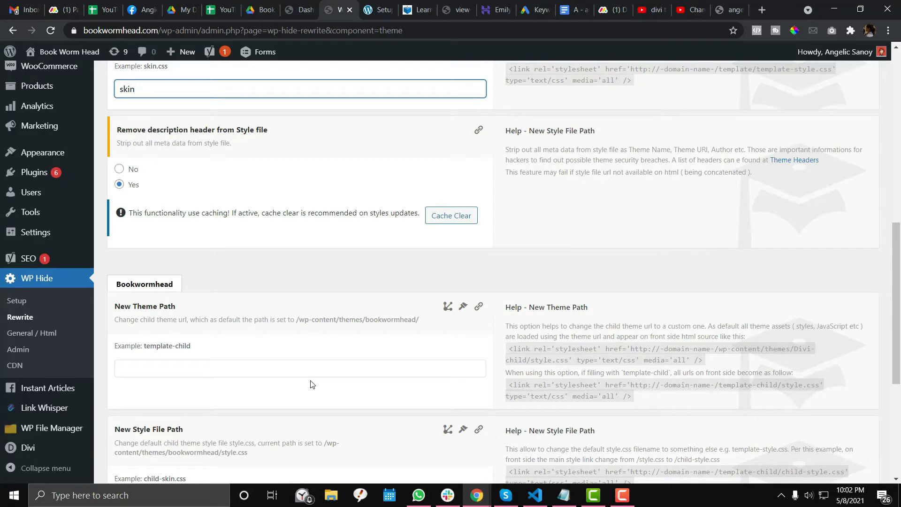
left_click(302, 372)
scroll(302, 372, "up", 2)
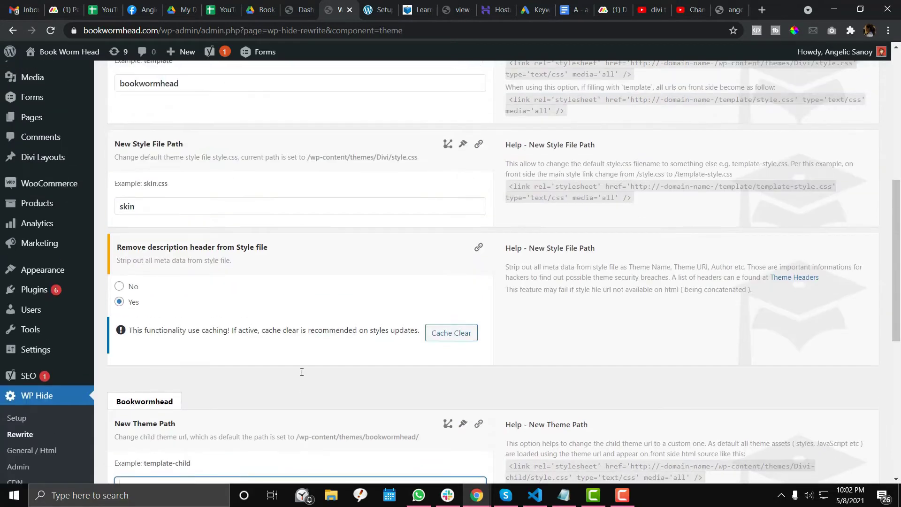
scroll(301, 373, "down", 4)
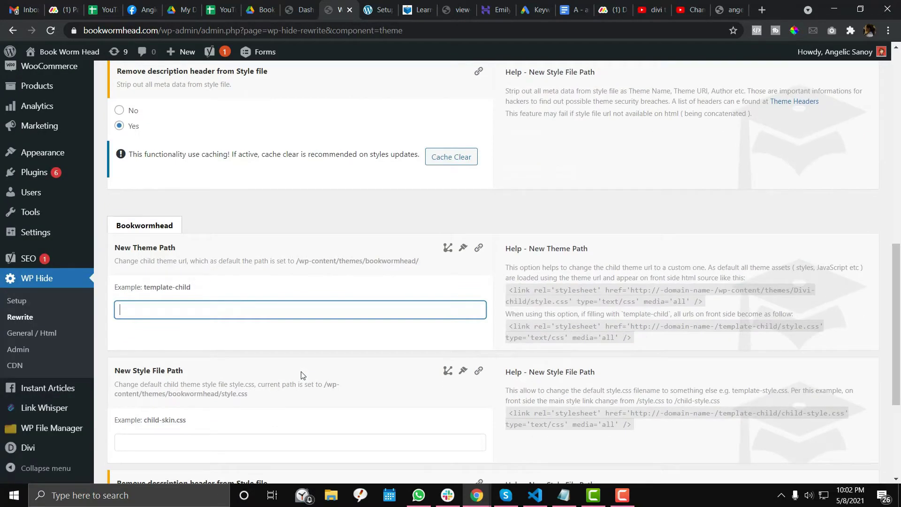
scroll(303, 376, "up", 4)
scroll(302, 374, "down", 1)
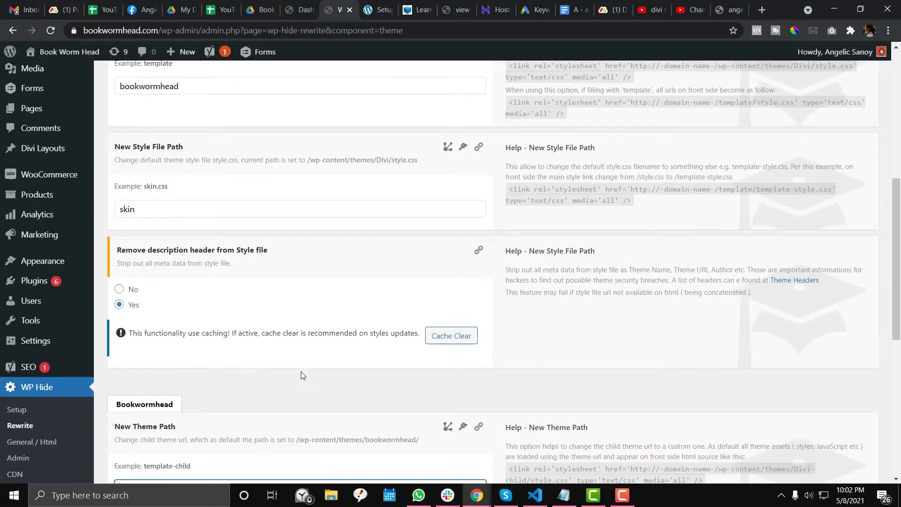
scroll(302, 374, "up", 3)
left_click(208, 208)
key("ctrl+a")
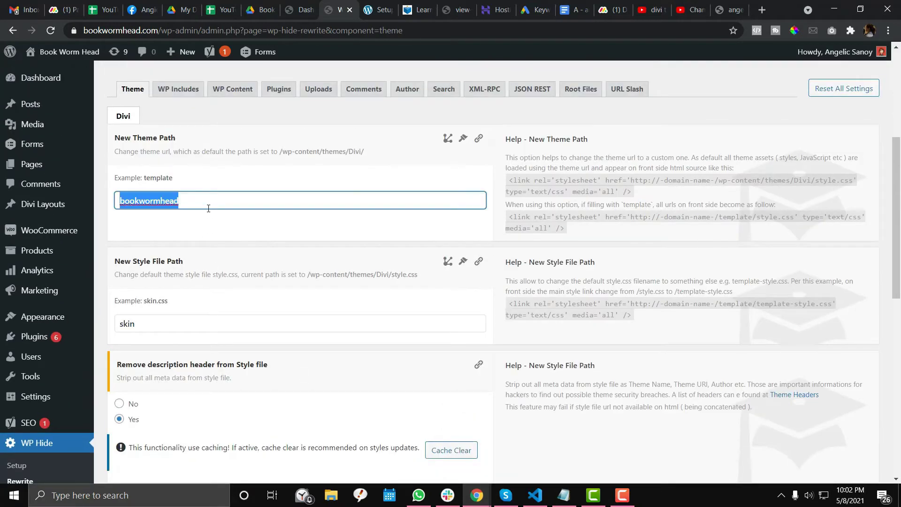
type("temp")
key("ctrl+a")
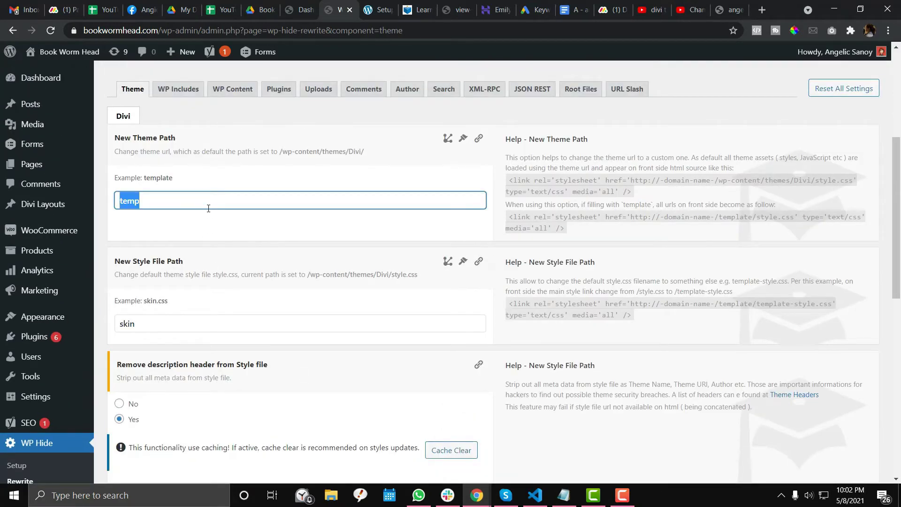
type("brands")
- Set the Bookwormhead child theme's New Theme Path to bwm
scroll(209, 208, "down", 5)
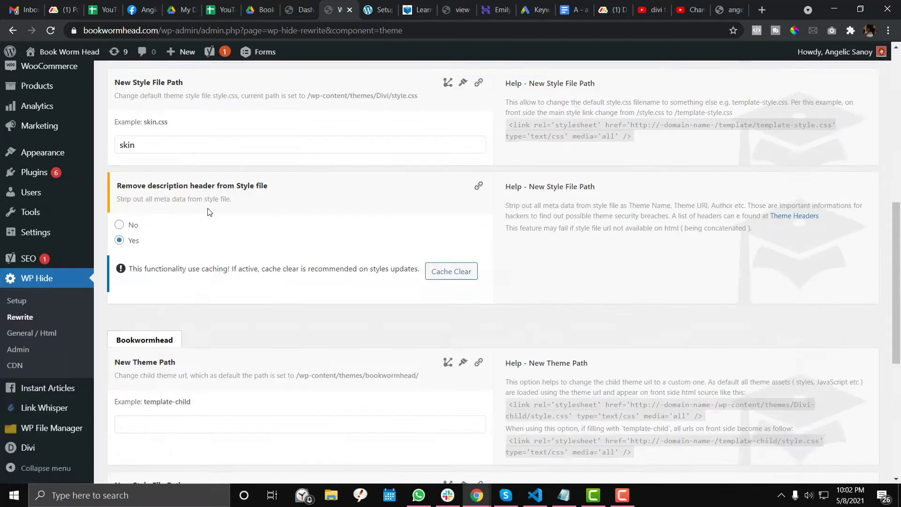
left_click(162, 372)
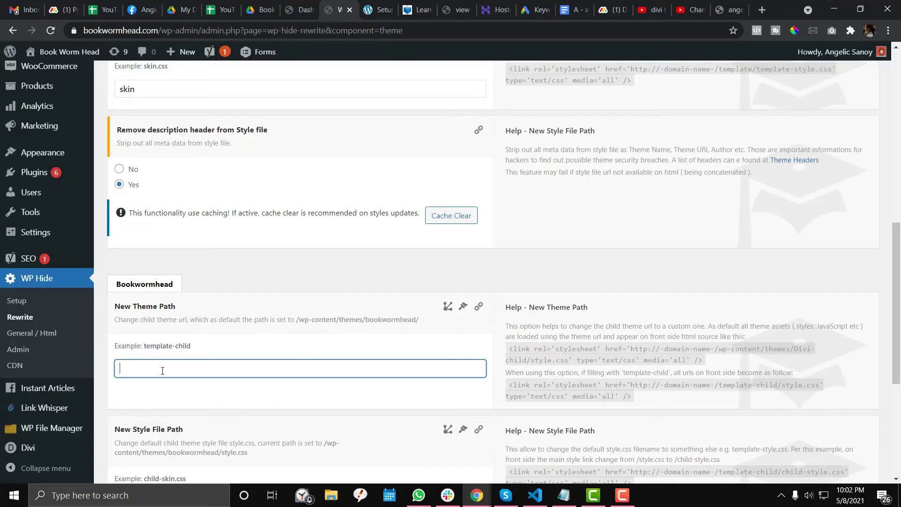
scroll(162, 371, "up", 4)
scroll(163, 374, "down", 3)
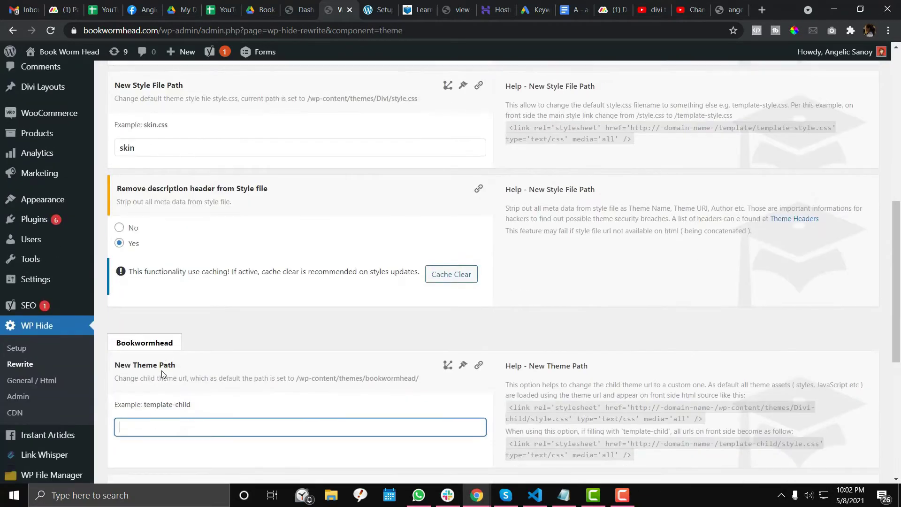
type("bmw")
left_click_drag(121, 427, 141, 428)
type("bwm")
- Open the WP Includes rewrite options and set the New Includes Path to bwm-includes
scroll(217, 379, "up", 10)
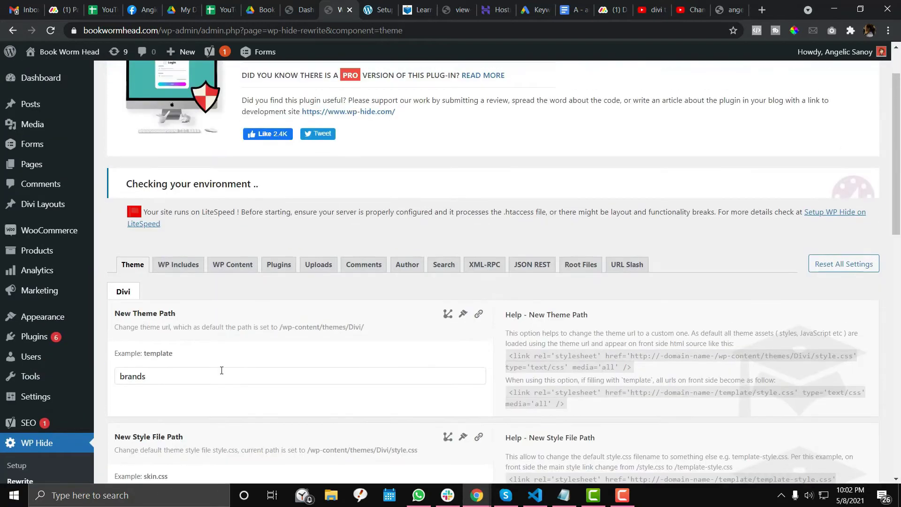
left_click(178, 265)
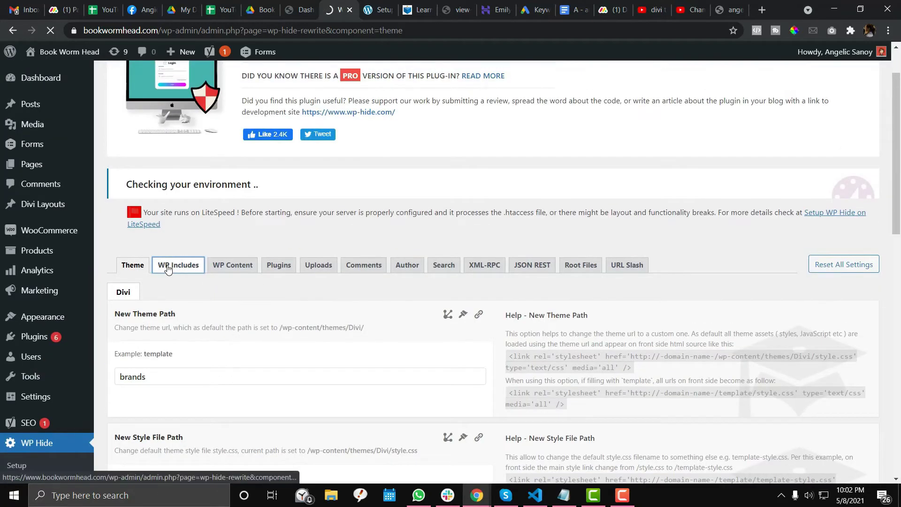
scroll(245, 291, "down", 2)
scroll(242, 294, "down", 3)
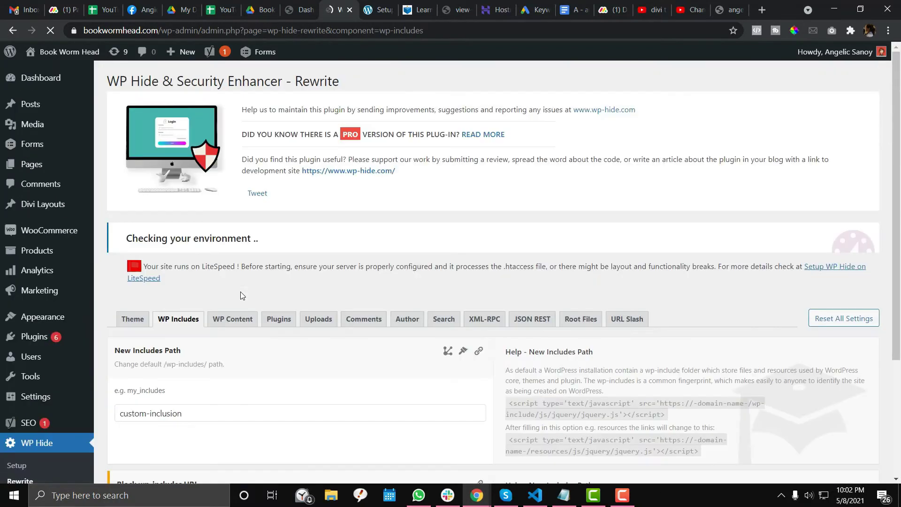
scroll(242, 292, "down", 3)
left_click(210, 255)
left_click_drag(210, 256, 121, 254)
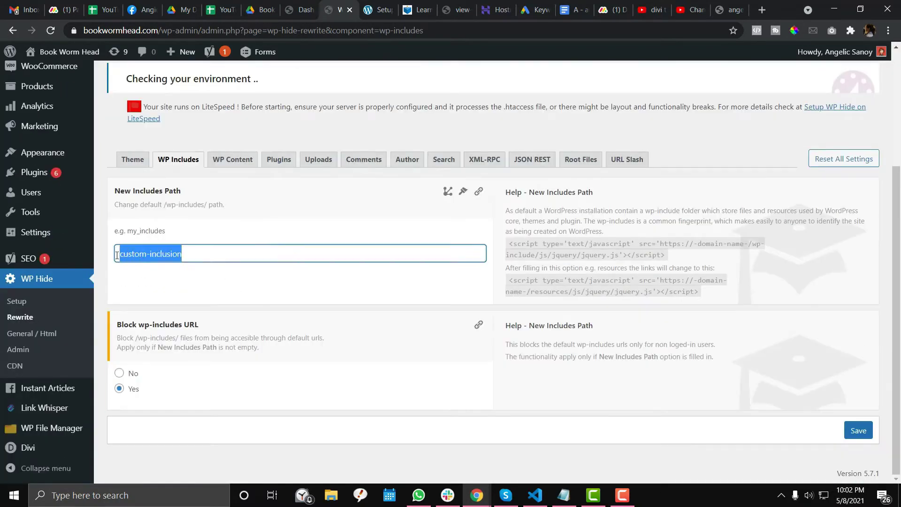
type("m")
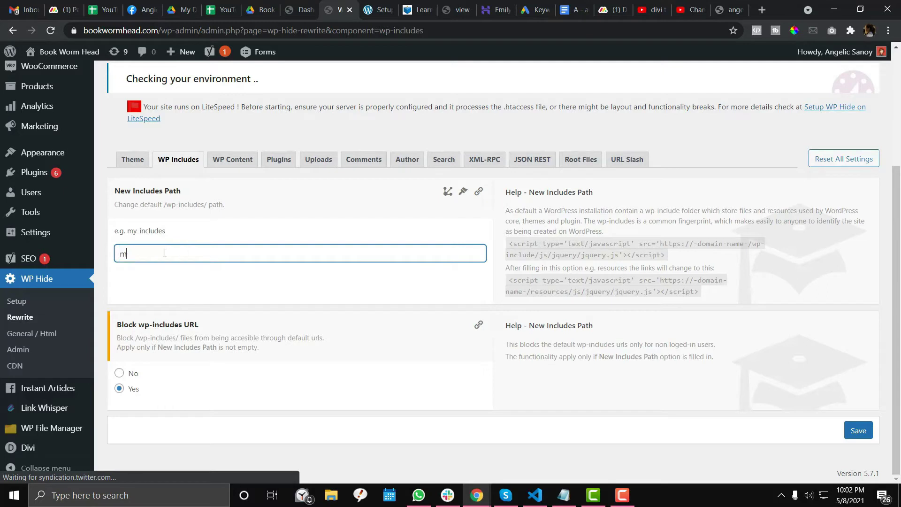
key("ctrl+z")
type("m")
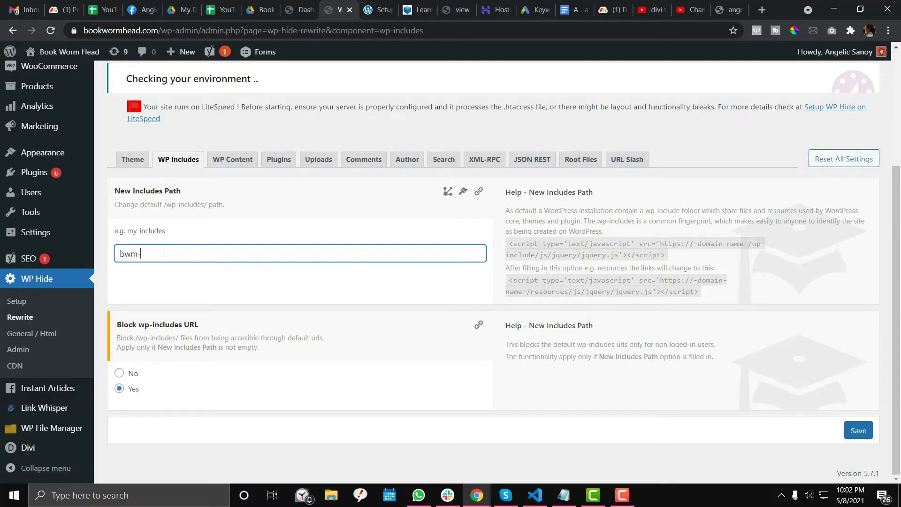
type("-includes")
key("ctrl+a")
- Open the WP Content rewrite options and set the New Content Path to bwm-files
left_click(240, 164)
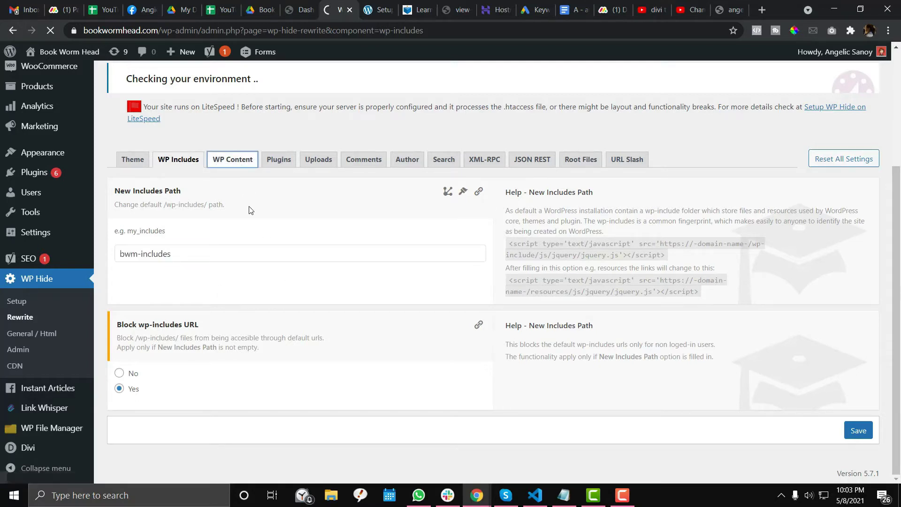
scroll(250, 210, "down", 2)
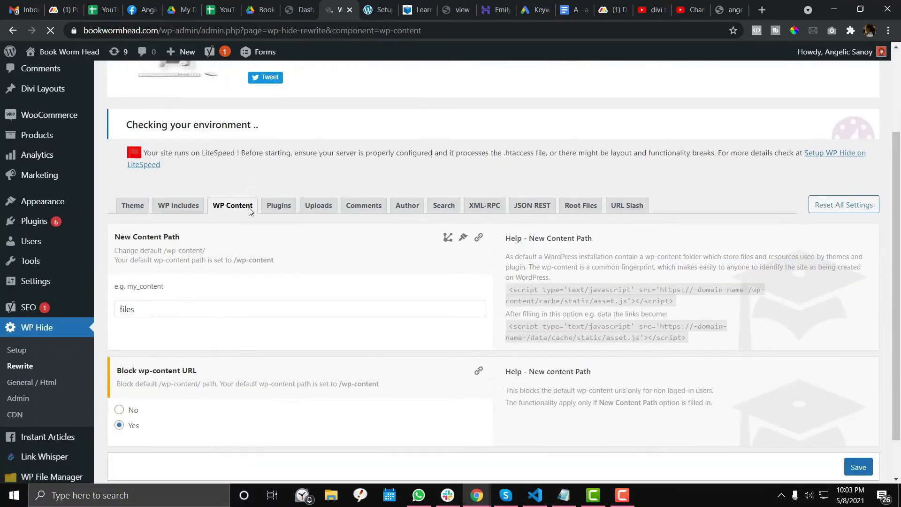
left_click(159, 306)
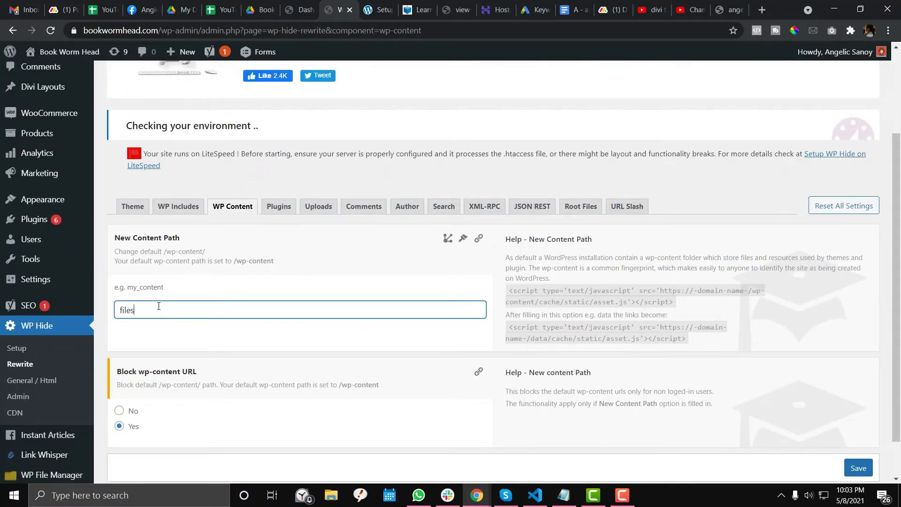
left_click_drag(158, 306, 111, 309)
left_click(122, 308)
type("bwm-")
key("ctrl+a")
- Open the Plugins rewrite options and set the New Plugins Path to bwm_extras
left_click(279, 206)
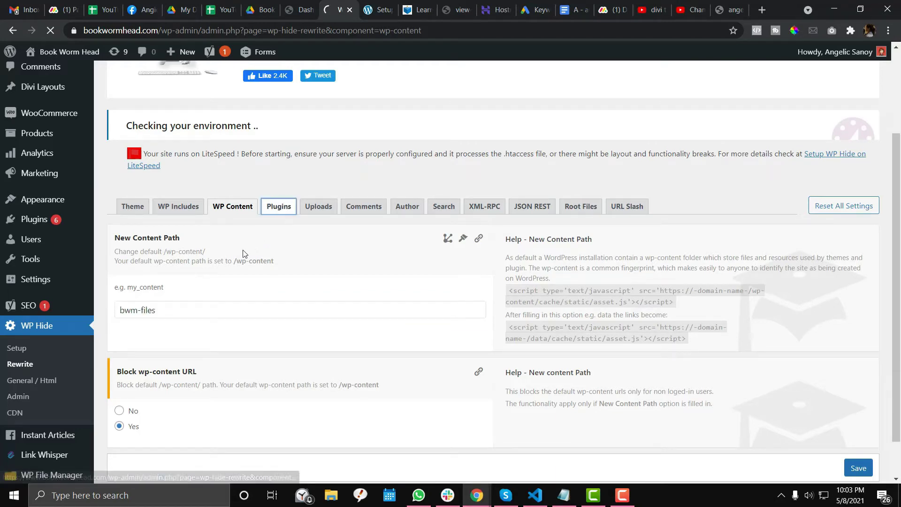
scroll(243, 252, "down", 2)
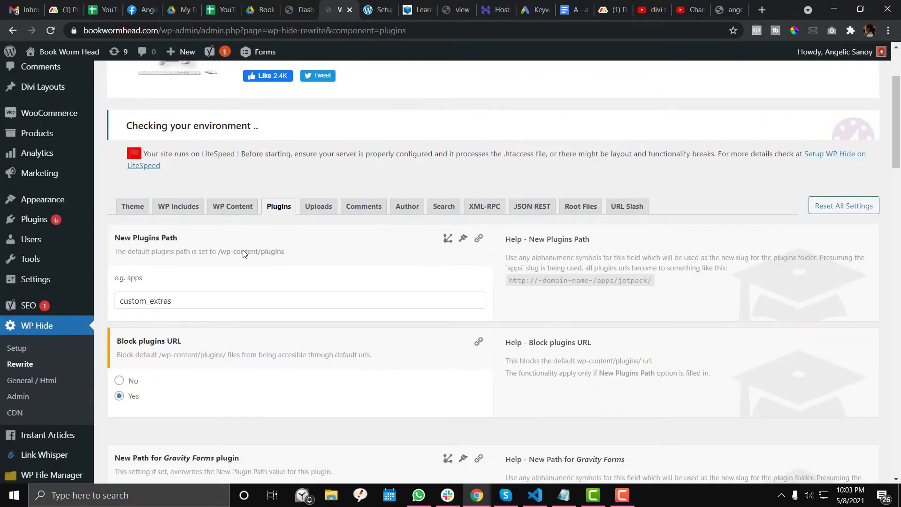
left_click(175, 302)
double_click(175, 302)
left_click_drag(149, 303, 114, 309)
key("BackSpace")
type("bwm")
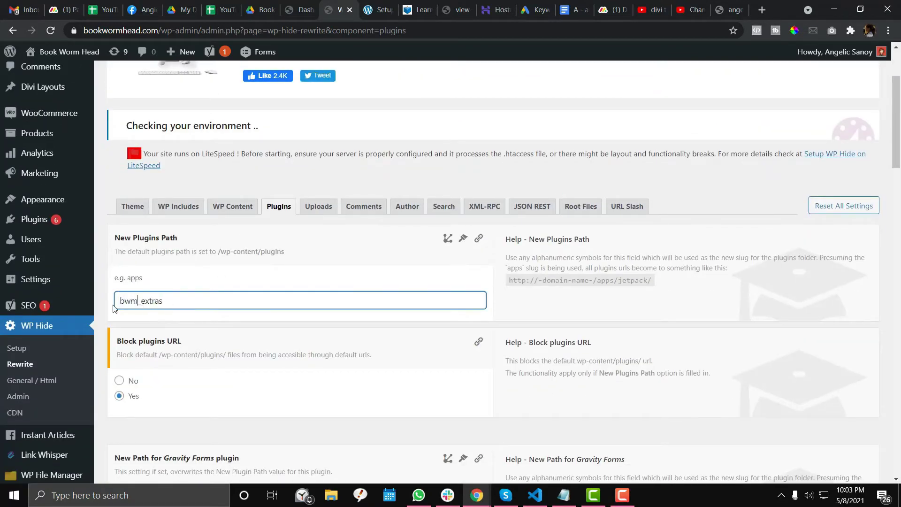
key("ctrl+a")
- Switch to the Hostinger hosting panel, open its File Manager in a separate browser tab and return to the panel
left_click_drag(498, 9, 415, 9)
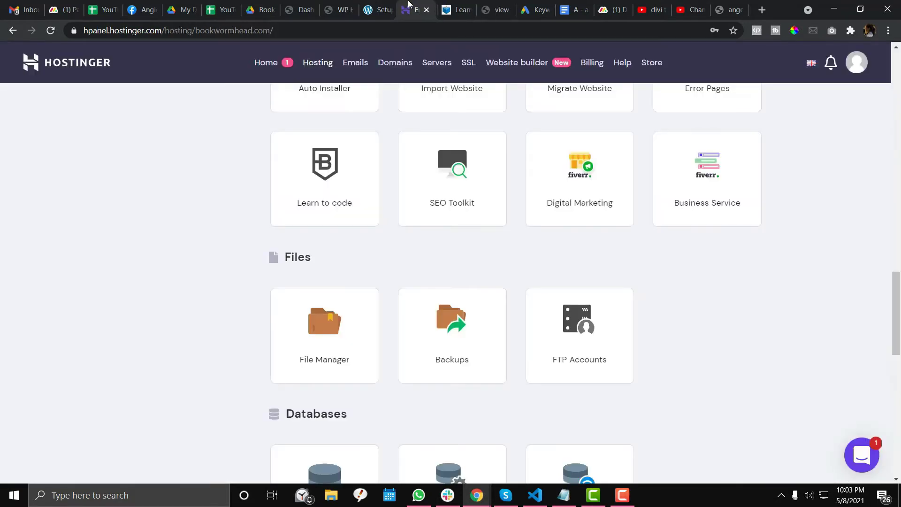
left_click(299, 314)
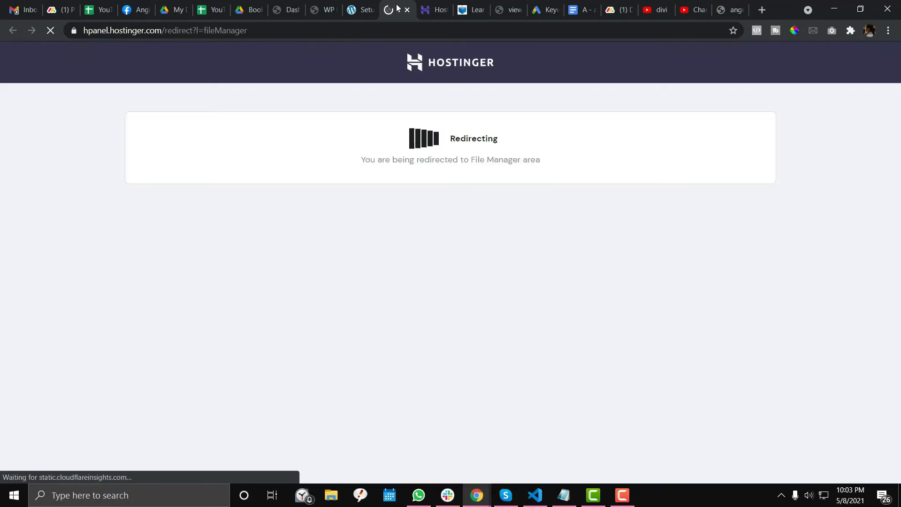
left_click(432, 4)
scroll(372, 214, "up", 15)
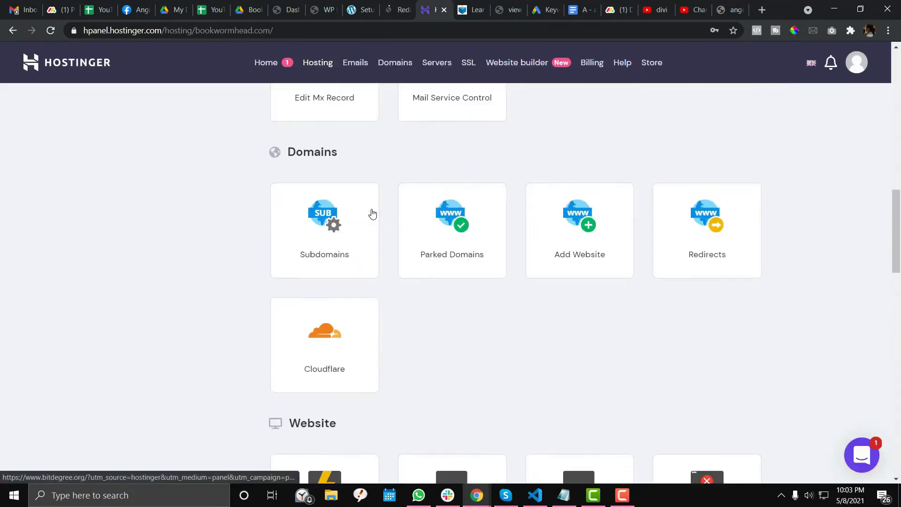
left_click(400, 5)
left_click(430, 10)
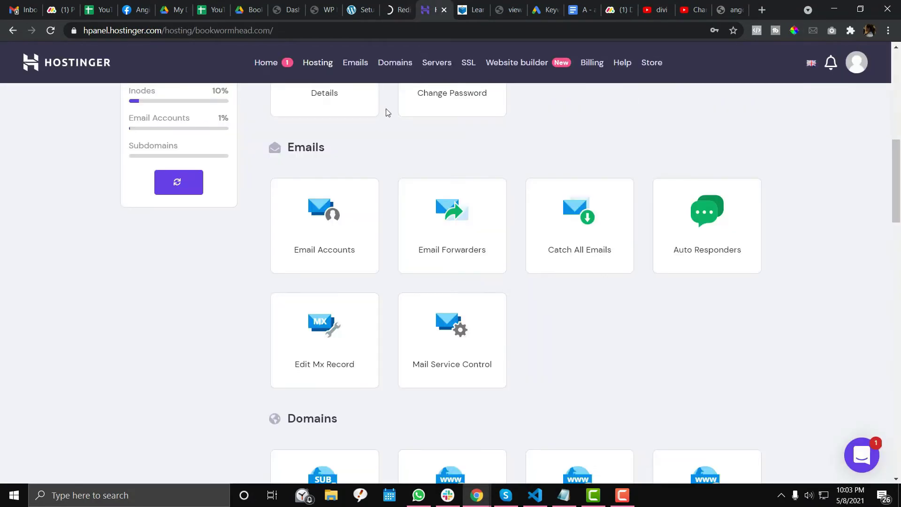
- Search the hosting panel for php and open the phpMyAdmin page with its list of databases
scroll(348, 201, "up", 8)
scroll(349, 202, "up", 2)
scroll(349, 202, "down", 10)
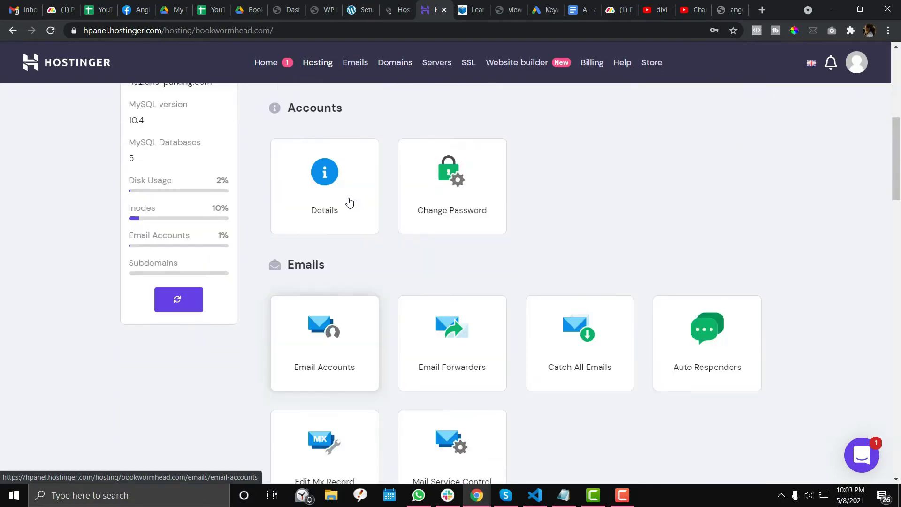
key("ctrl+f")
type("php")
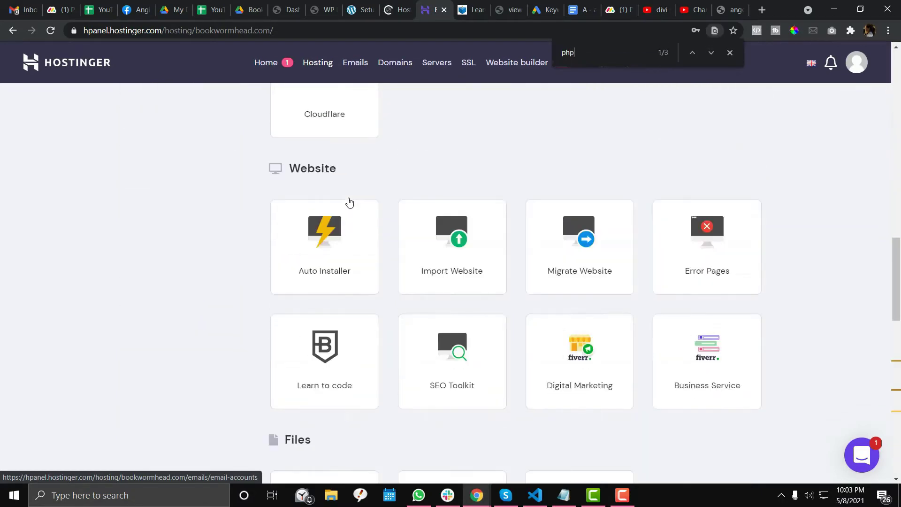
left_click(443, 244)
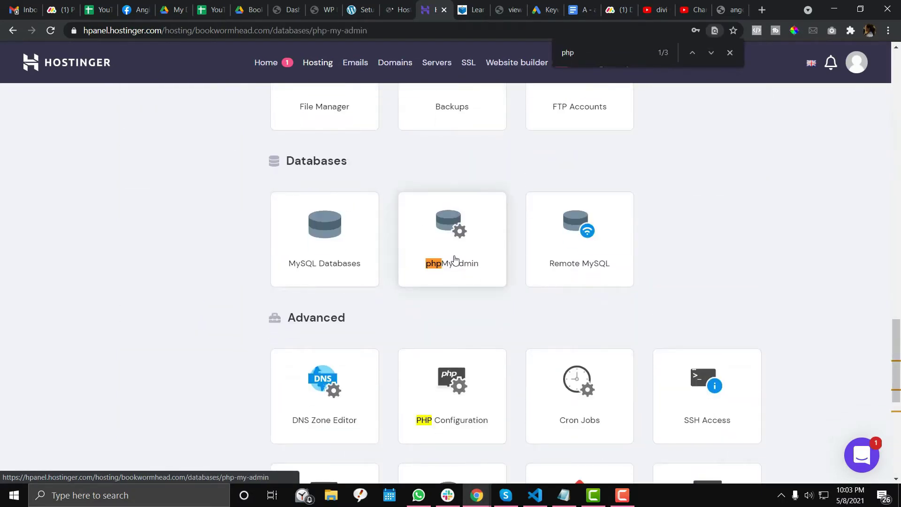
scroll(448, 235, "down", 2)
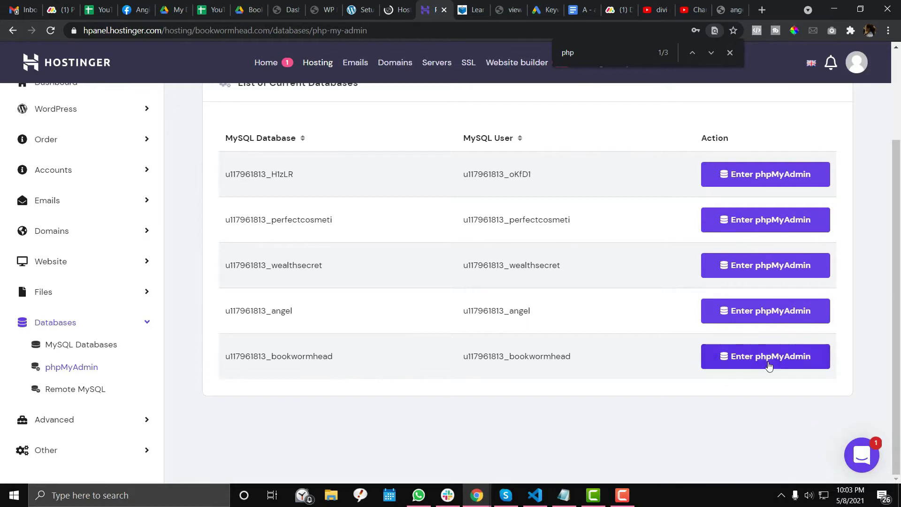
- Launch phpMyAdmin for the bookwormhead database, and browse to the public_html/wp-content/themes folder in the File Manager
left_click(770, 363)
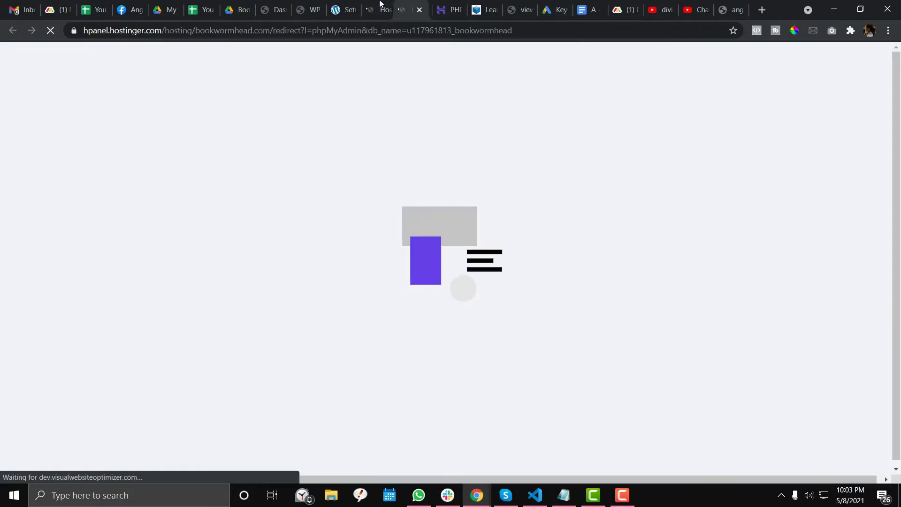
left_click(373, 10)
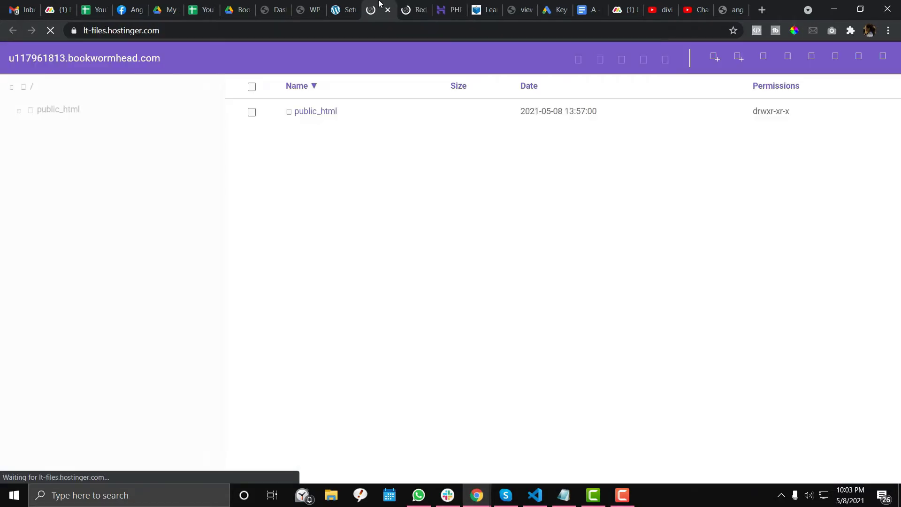
double_click(312, 112)
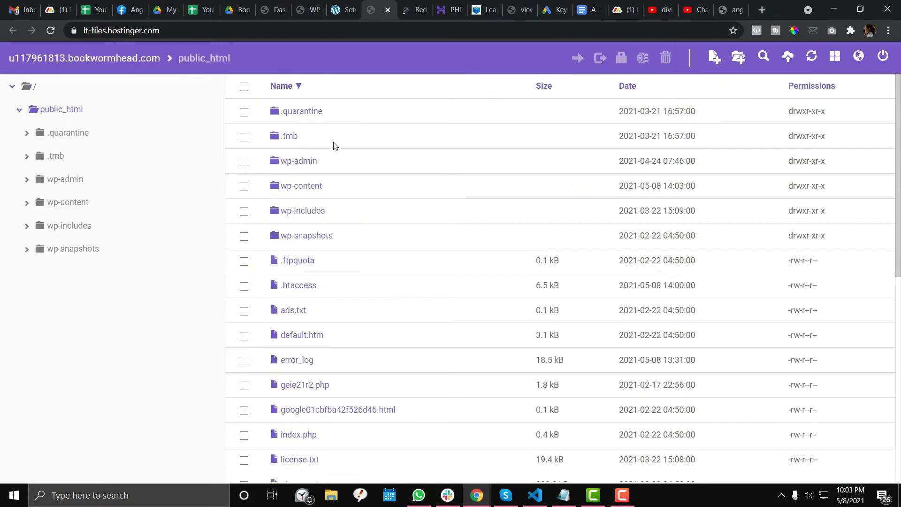
scroll(329, 152, "down", 6)
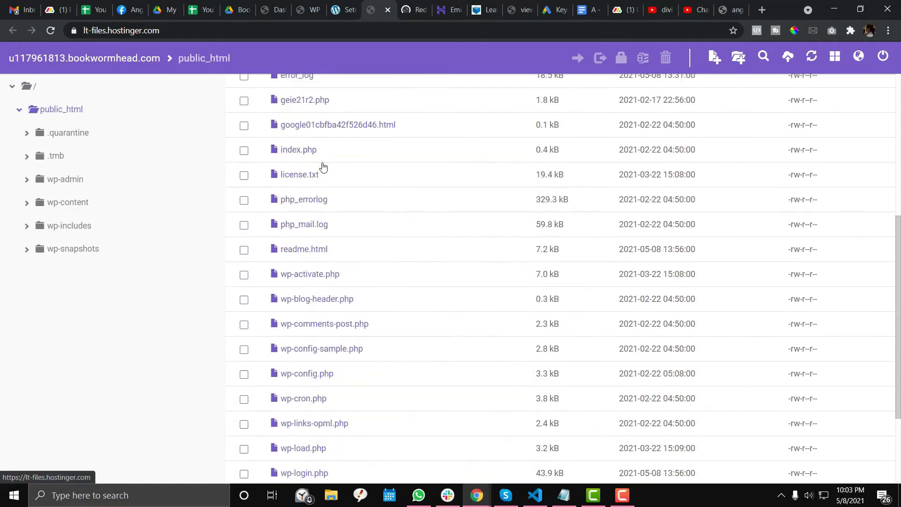
scroll(323, 166, "down", 1)
scroll(322, 163, "up", 3)
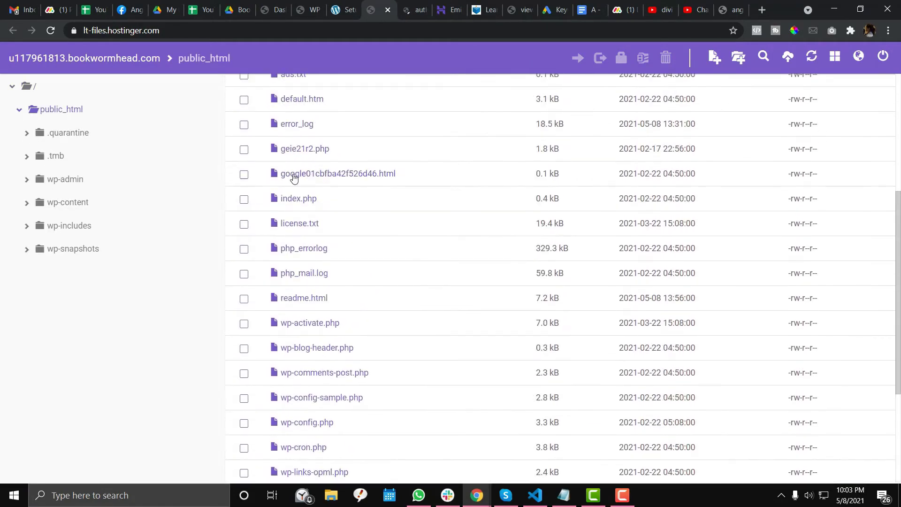
scroll(277, 173, "up", 4)
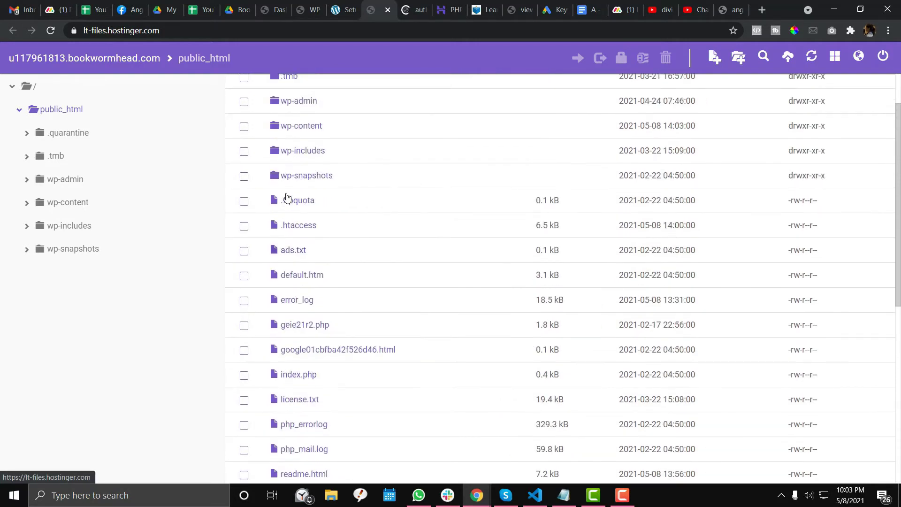
scroll(286, 196, "up", 1)
double_click(277, 185)
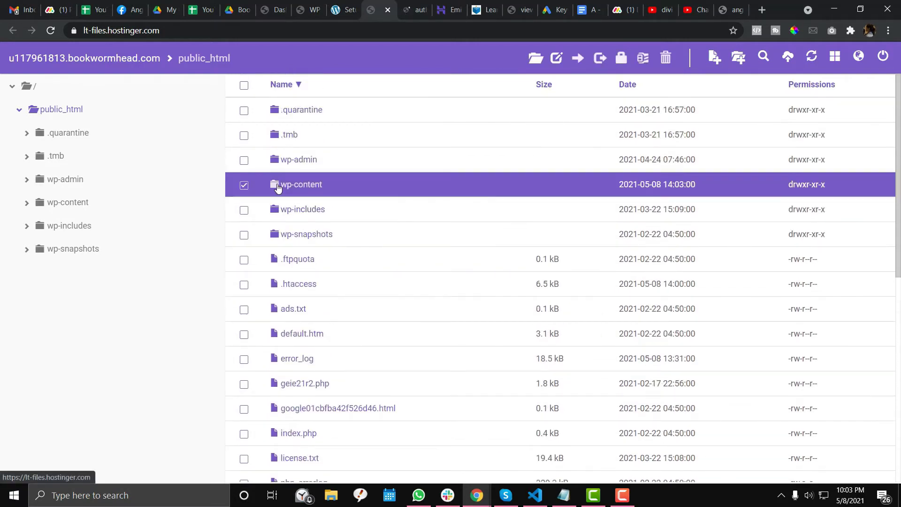
double_click(273, 235)
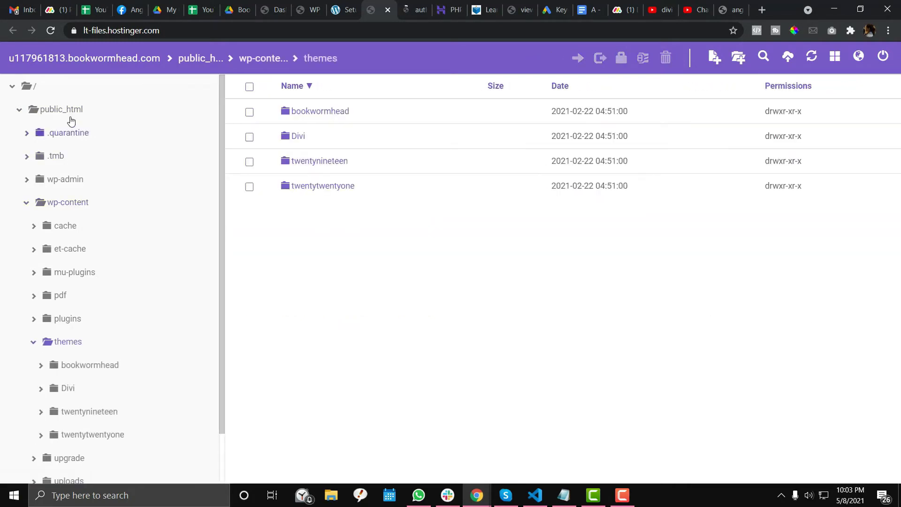
- Examine the table list of the bookwormhead database in phpMyAdmin and return to the File Manager
left_click(413, 9)
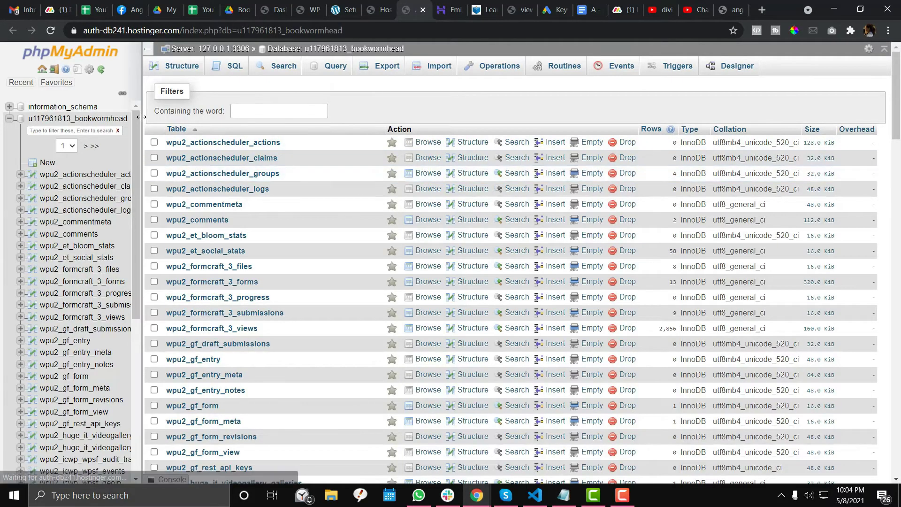
scroll(413, 256, "down", 9)
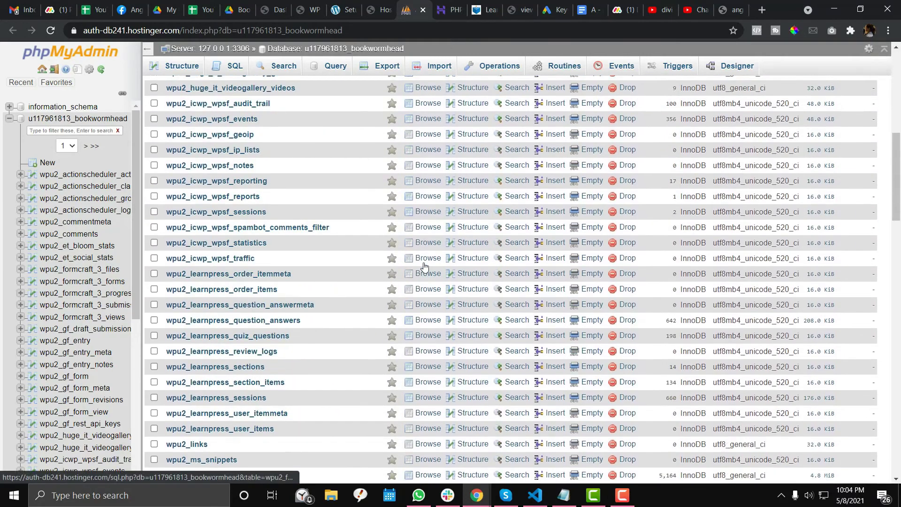
scroll(413, 254, "up", 9)
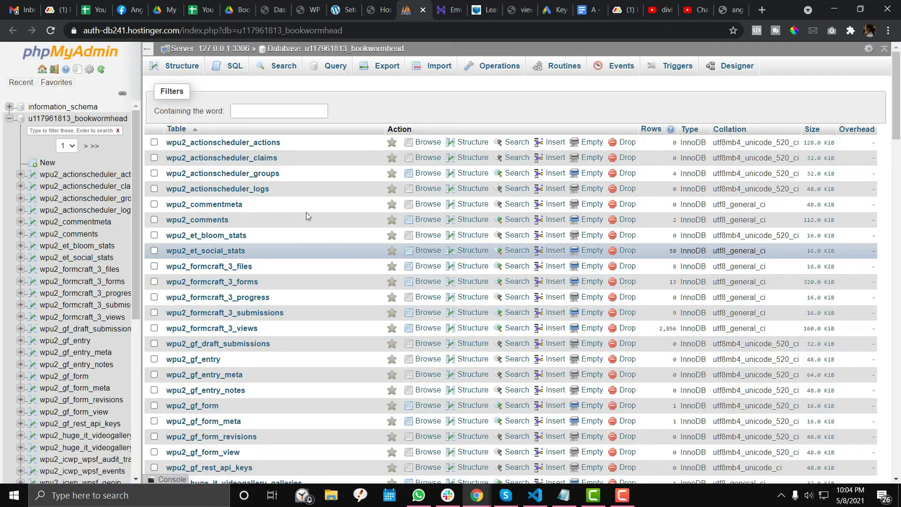
key("ctrl+shift+Tab")
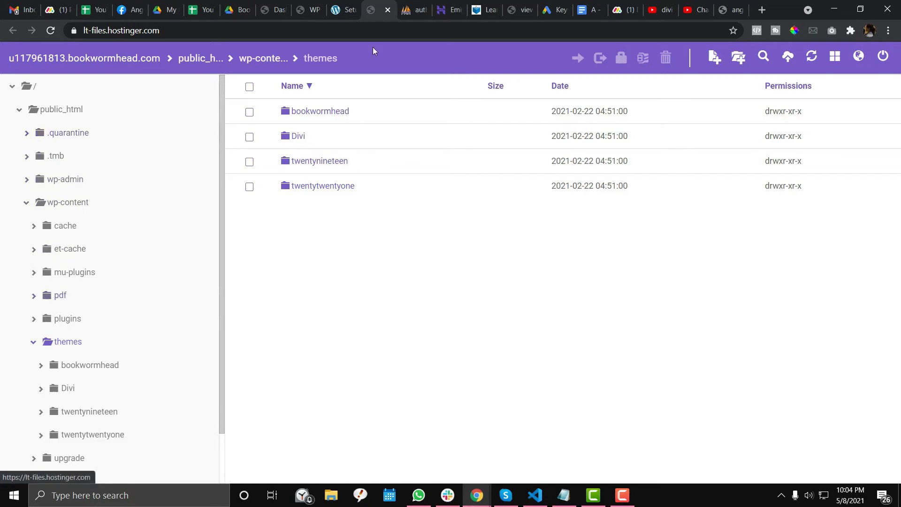
- Review the New Plugins Path and Block plugins URL options in WP Hide, and go back to the File Manager
left_click(308, 3)
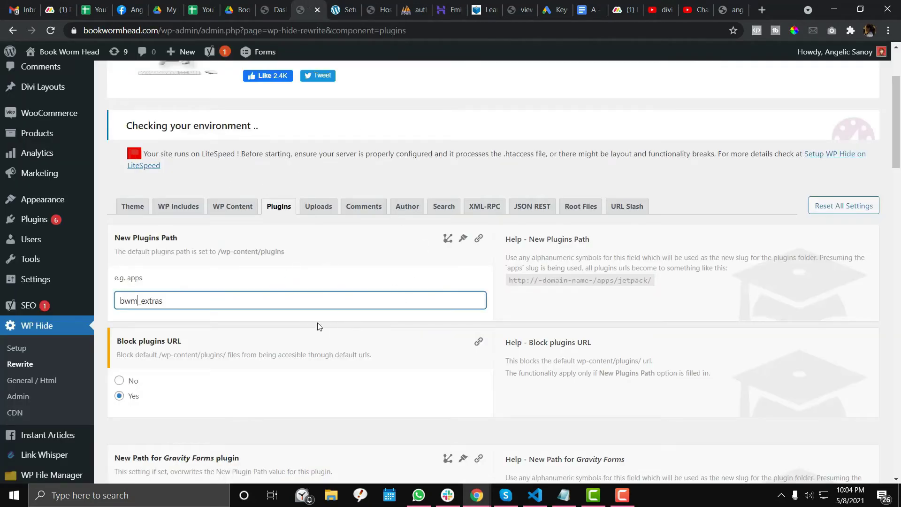
scroll(319, 326, "down", 3)
scroll(320, 326, "up", 1)
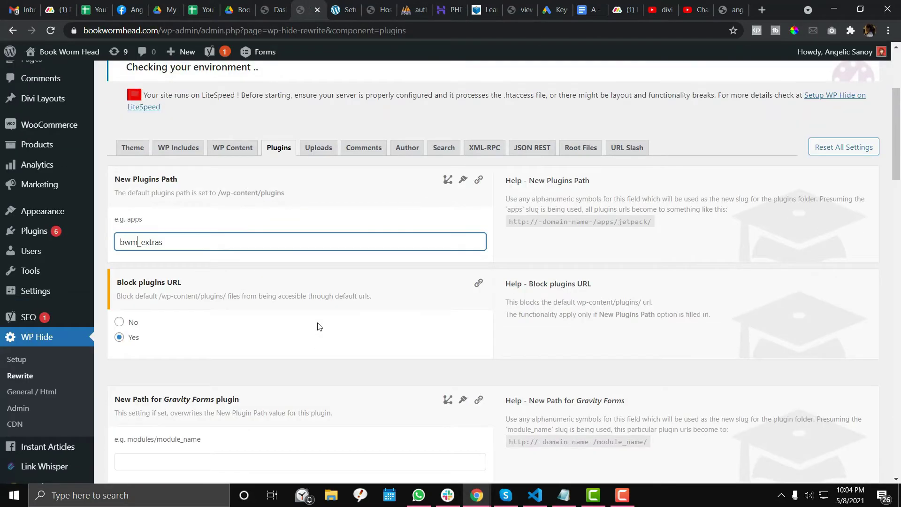
left_click(375, 9)
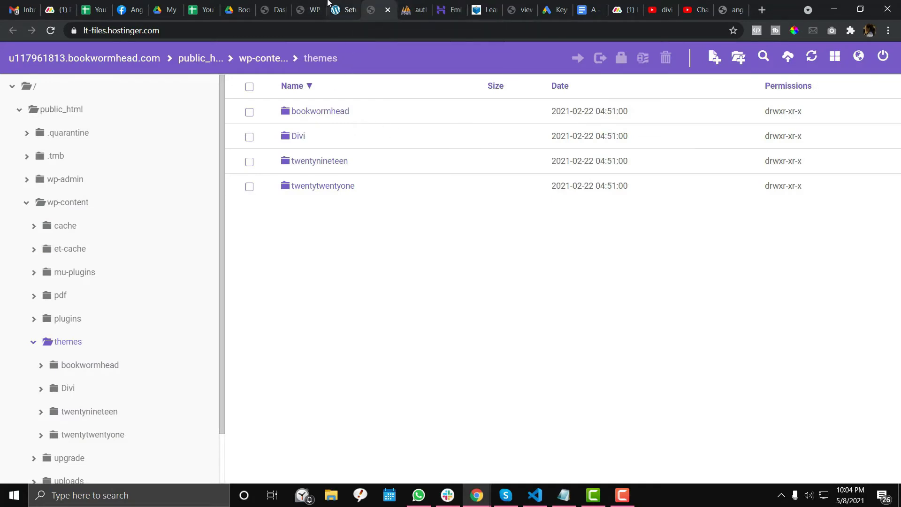
- Return to WP Hide, open the Uploads rewrite options and set the New Uploads Path to bwm_files
left_click(319, 9)
left_click(318, 148)
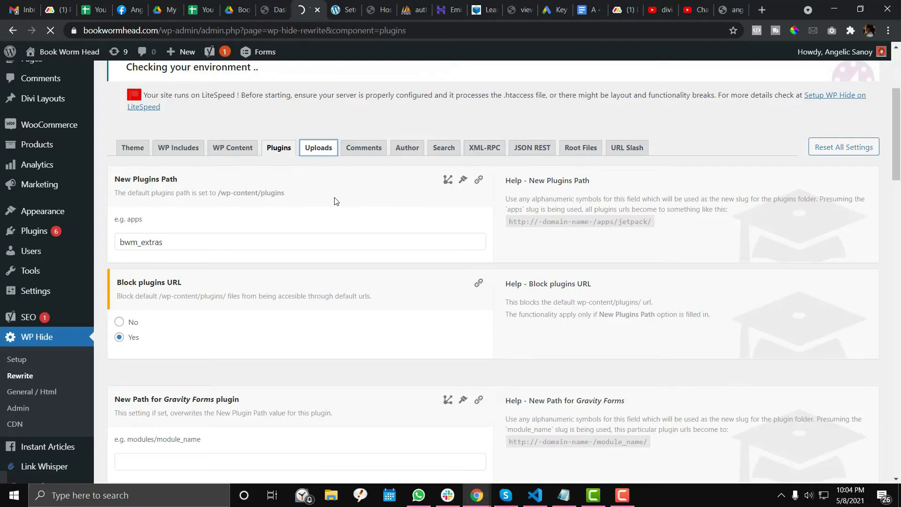
scroll(236, 283, "down", 2)
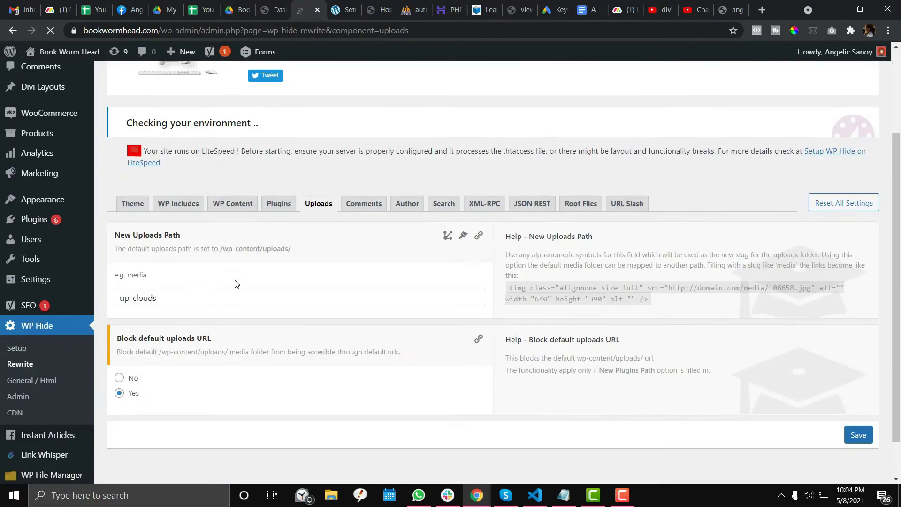
left_click_drag(184, 296, 120, 304)
left_click(128, 300)
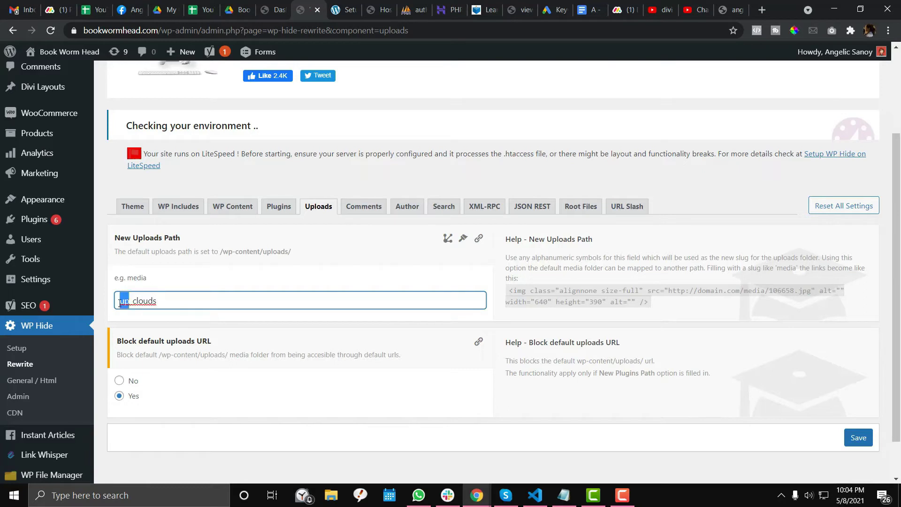
type("pmw")
left_click_drag(121, 302, 176, 304)
type("bwm_")
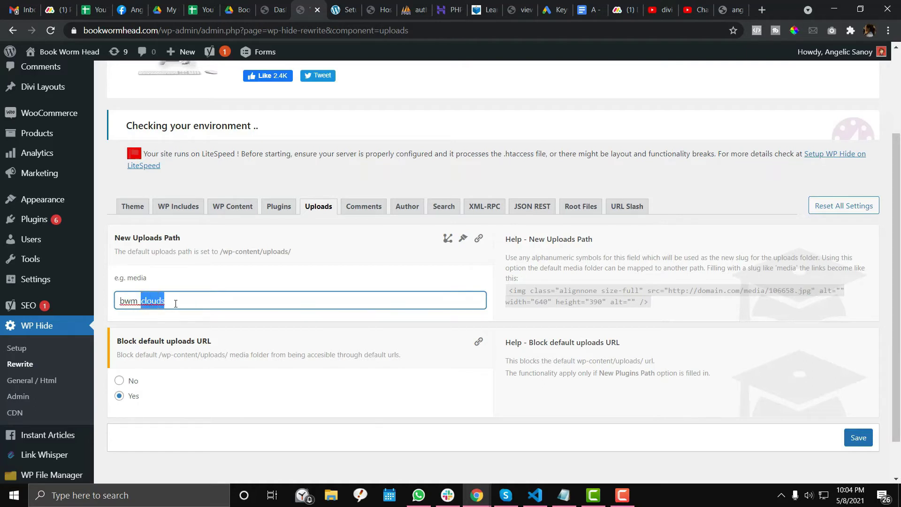
type("file")
- Open the Comments rewrite options and set the new wp-comments-post.php path to user-comments
left_click(368, 208)
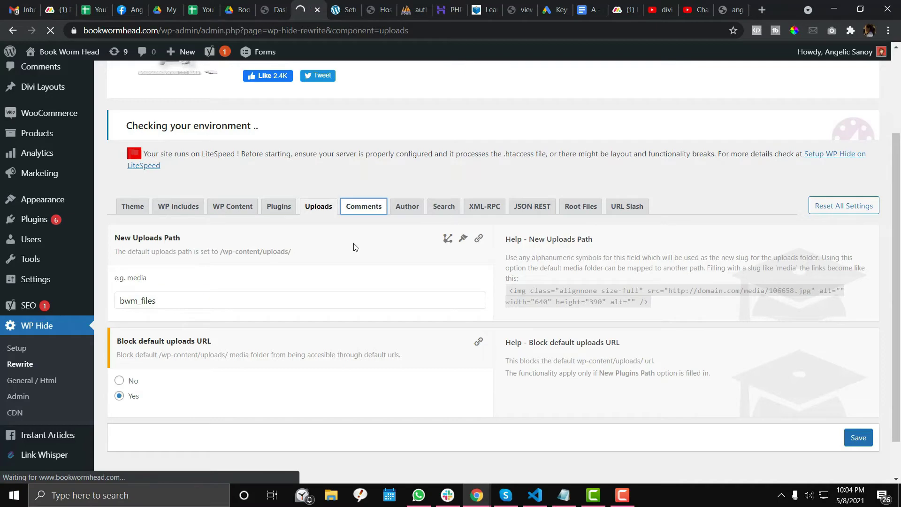
scroll(347, 251, "down", 5)
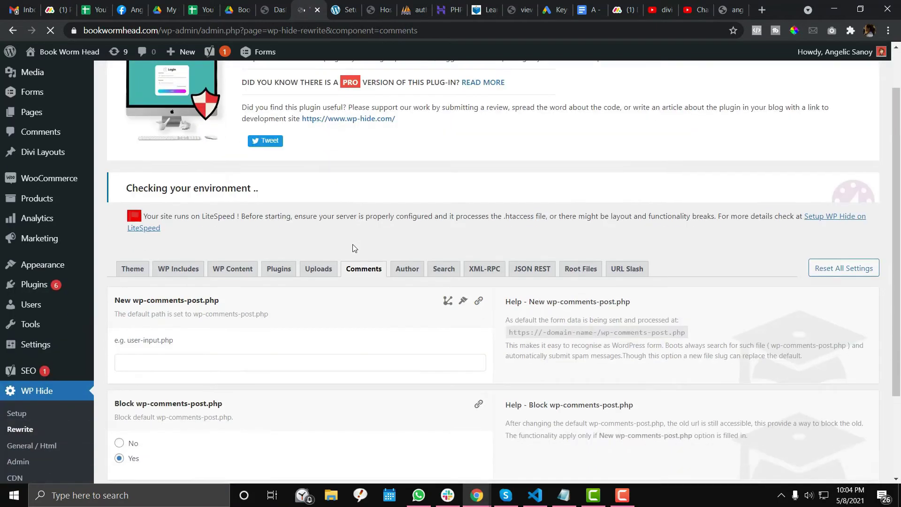
left_click(138, 297)
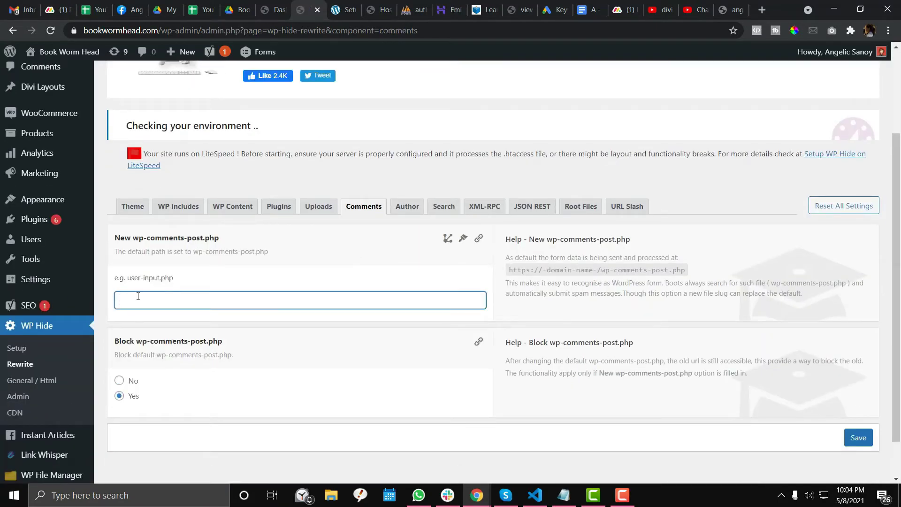
type("user-comments")
- Open the Author rewrite options and set the New Author Path to bwh-members
left_click(407, 206)
scroll(318, 281, "down", 3)
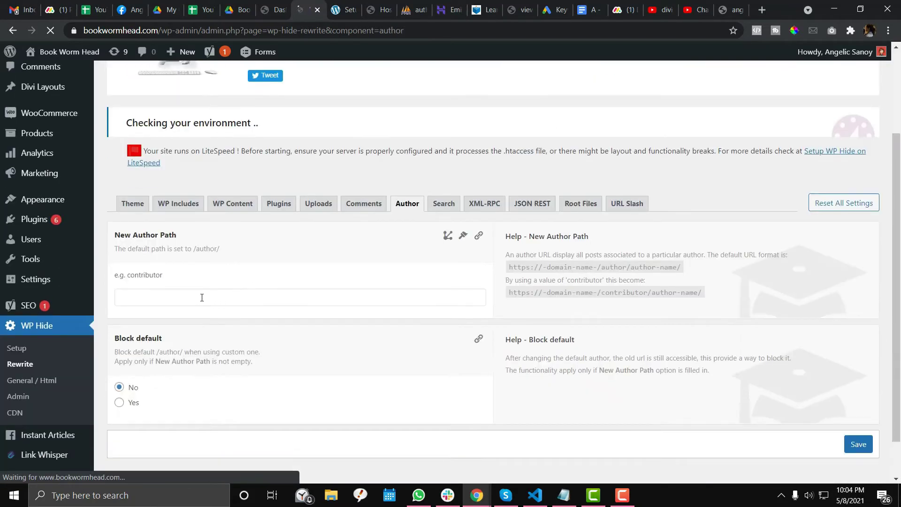
left_click(200, 297)
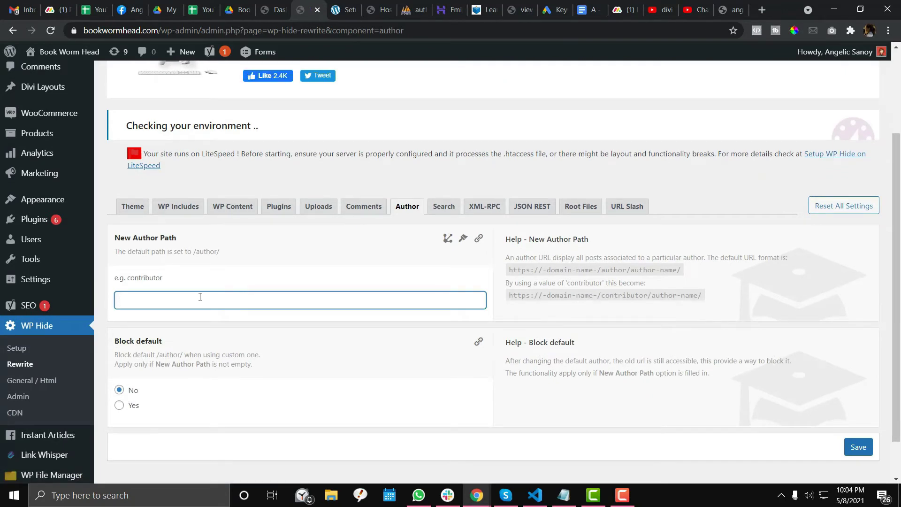
type("bwh-members")
key("ctrl+a")
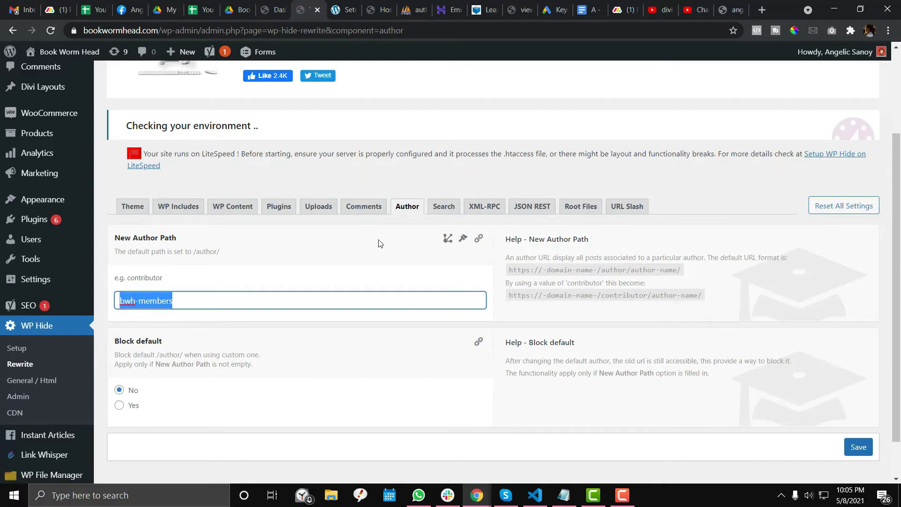
- Open the Search rewrite options and set the New Search Path to find
left_click(434, 213)
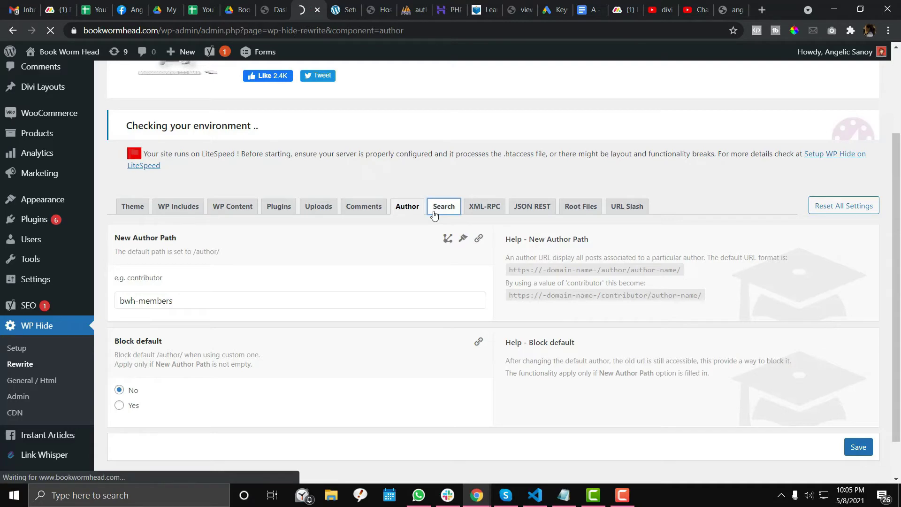
scroll(328, 272, "down", 2)
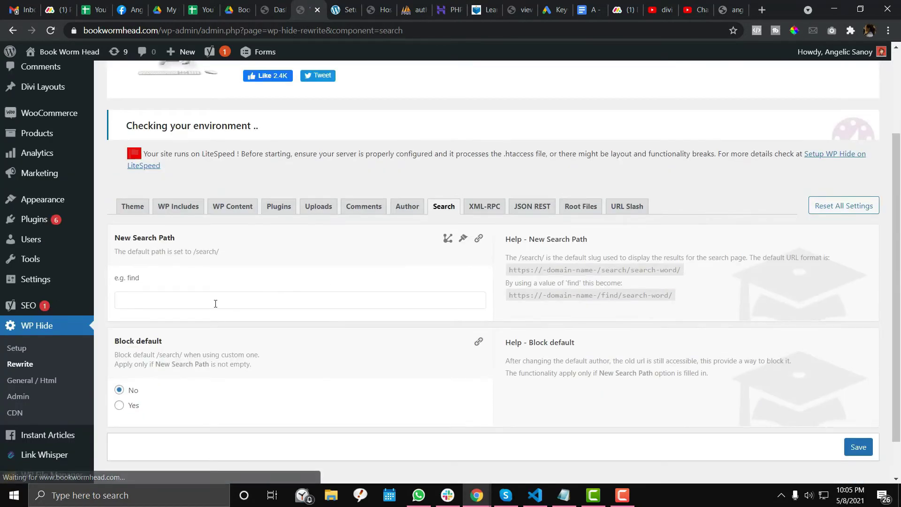
left_click(216, 304)
type("find")
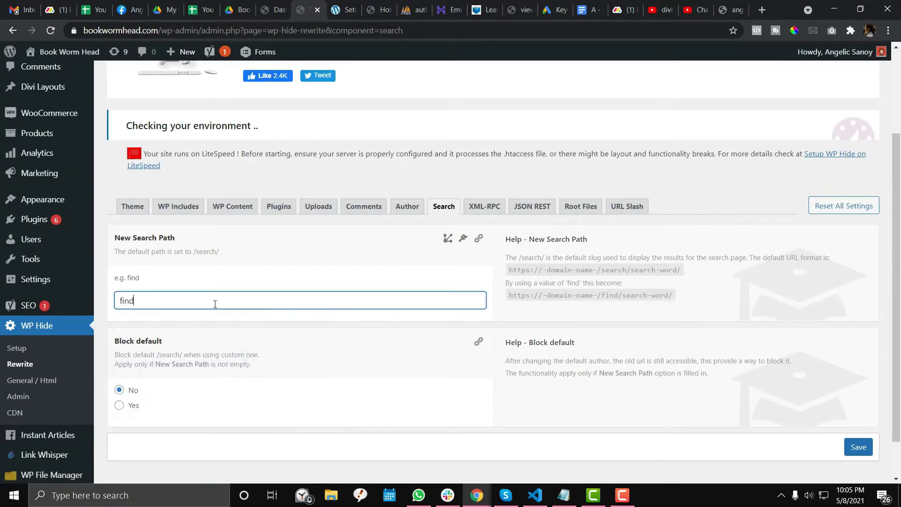
- Review the XML-RPC path, blocking and authentication options and the JSON REST service options
left_click(483, 206)
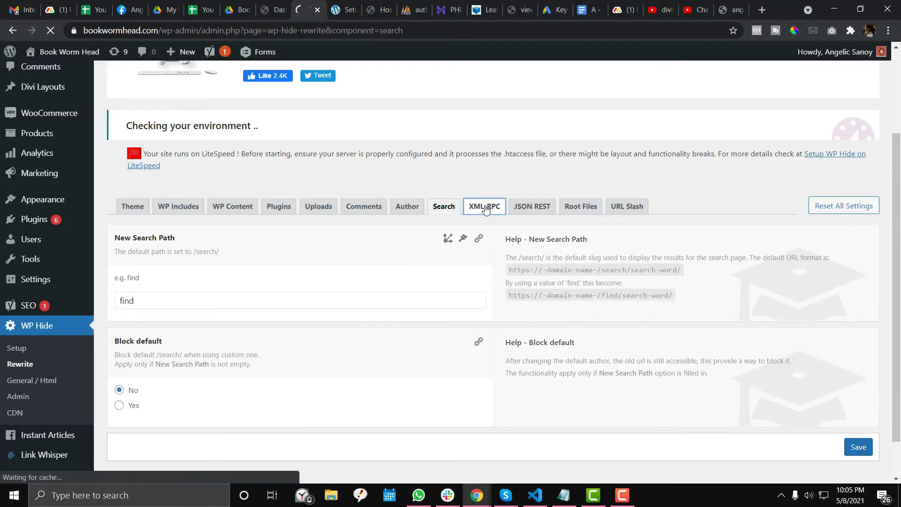
scroll(485, 213, "down", 4)
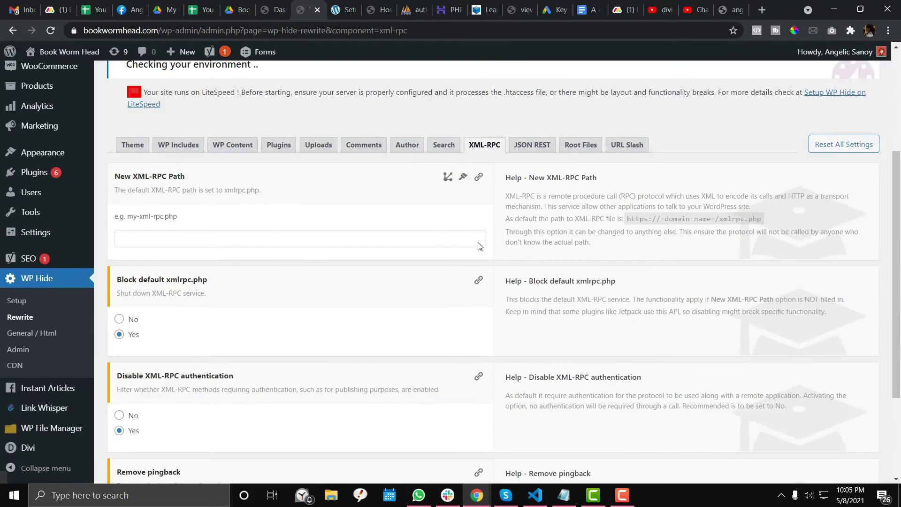
left_click(128, 239)
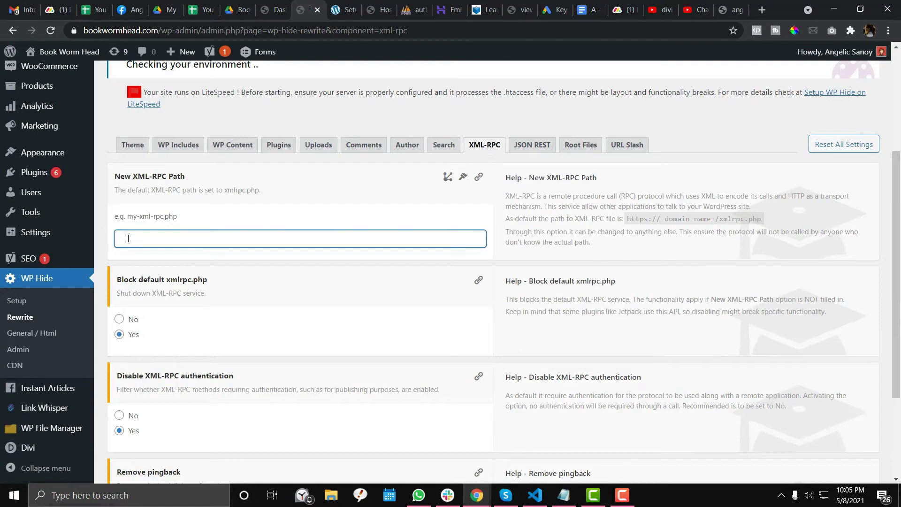
left_click(531, 145)
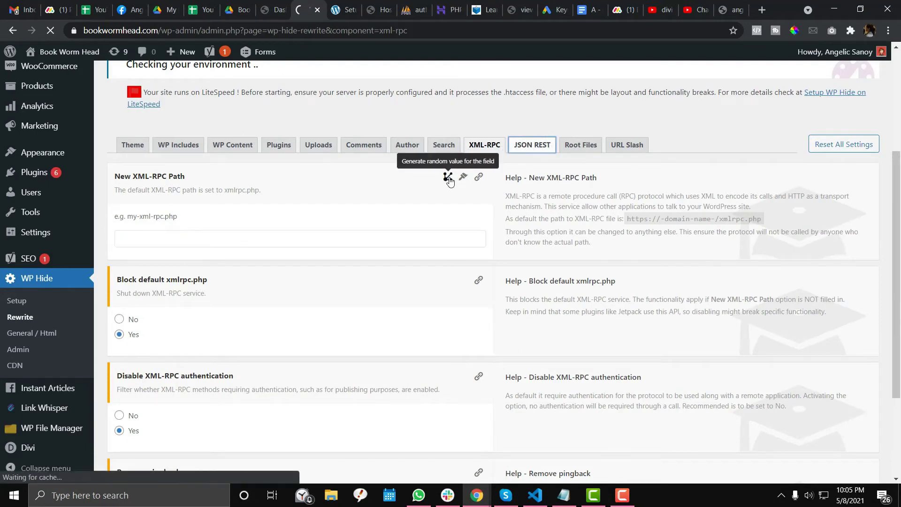
scroll(491, 147, "down", 4)
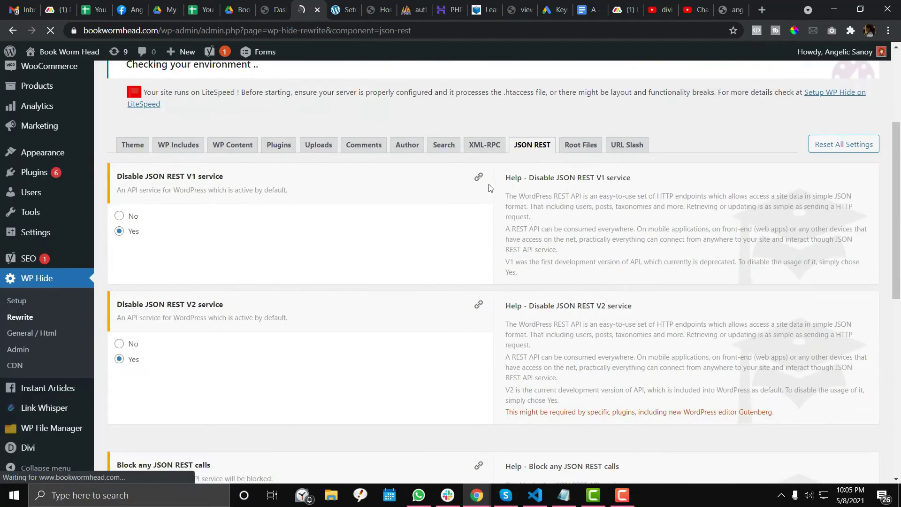
left_click(491, 147)
scroll(539, 176, "down", 4)
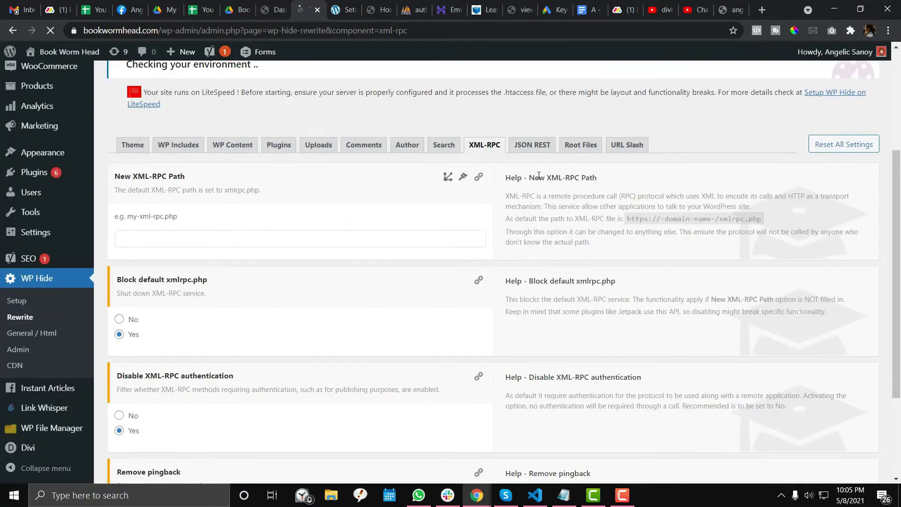
- Open the Root Files rewrite options and set Block readme.html to Yes
left_click(575, 144)
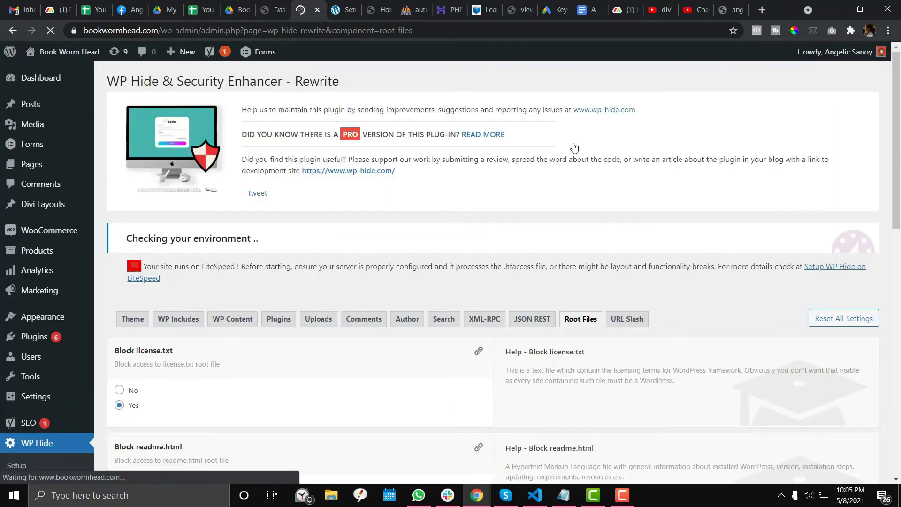
scroll(574, 148, "down", 5)
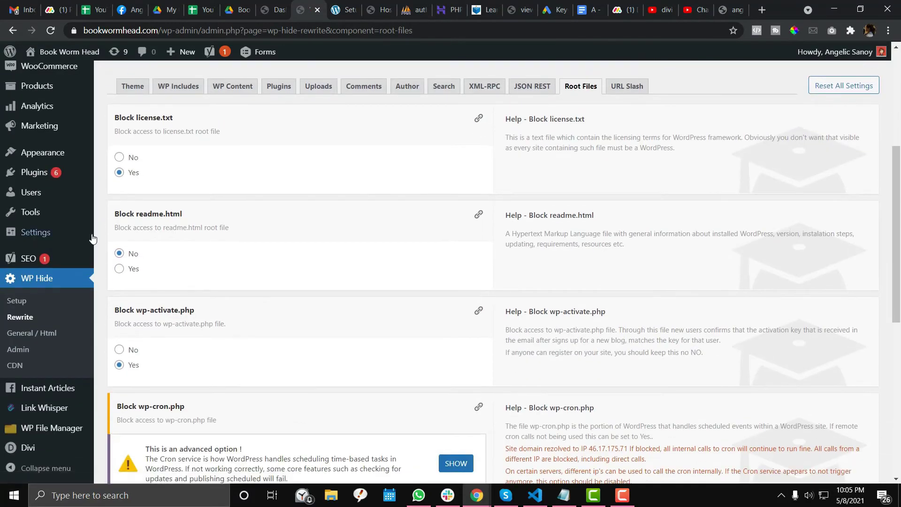
scroll(131, 277, "down", 3)
scroll(123, 228, "up", 1)
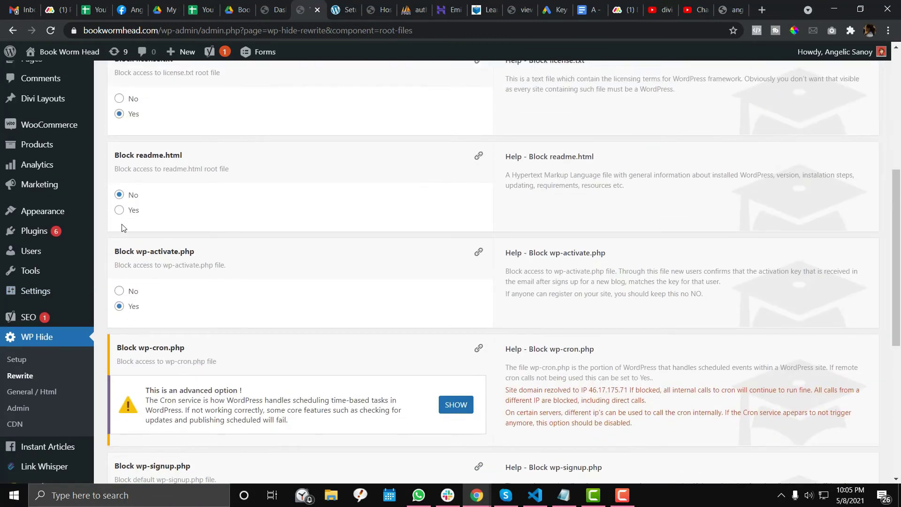
left_click(119, 212)
scroll(224, 239, "up", 3)
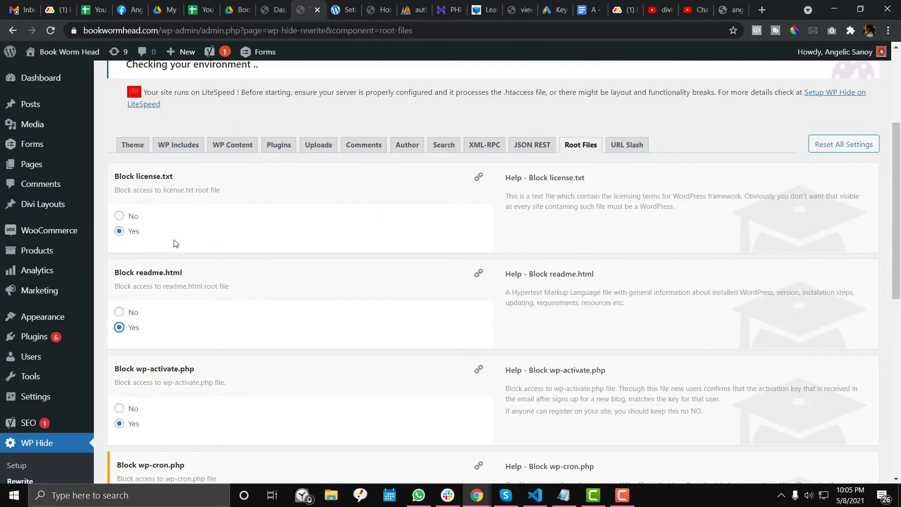
- Review the blocking options for license.txt, readme.html, wp-activate.php, wp-cron.php, wp-signup.php, wp-register.php and other wp-*.php root files
scroll(216, 253, "down", 3)
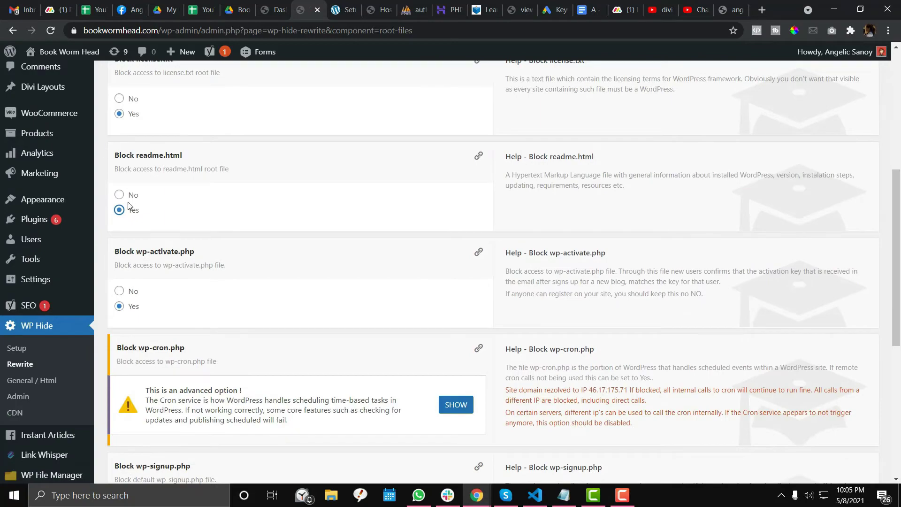
scroll(131, 213, "down", 1)
scroll(141, 244, "up", 2)
scroll(151, 263, "down", 3)
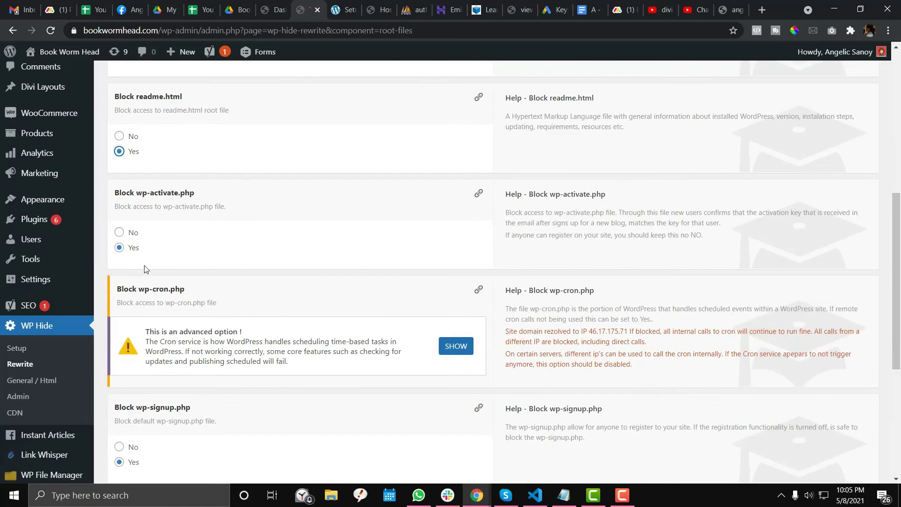
scroll(174, 178, "up", 3)
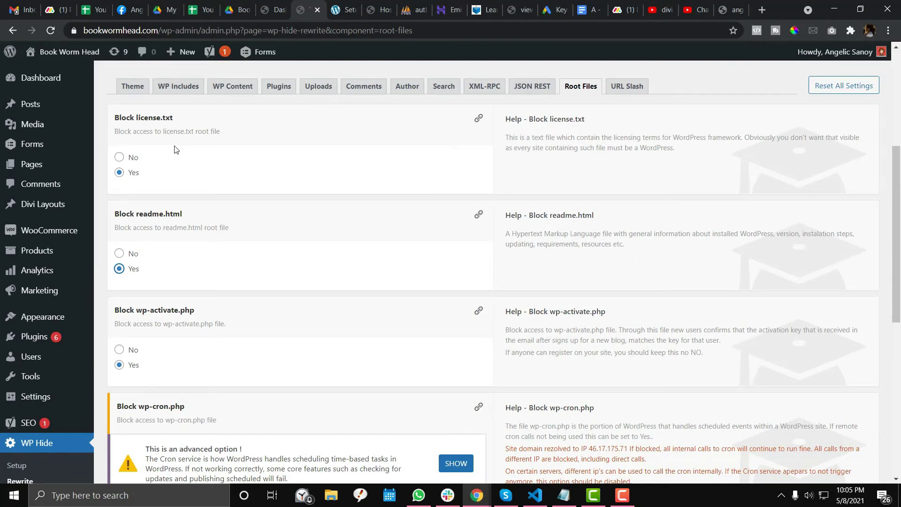
scroll(175, 150, "down", 3)
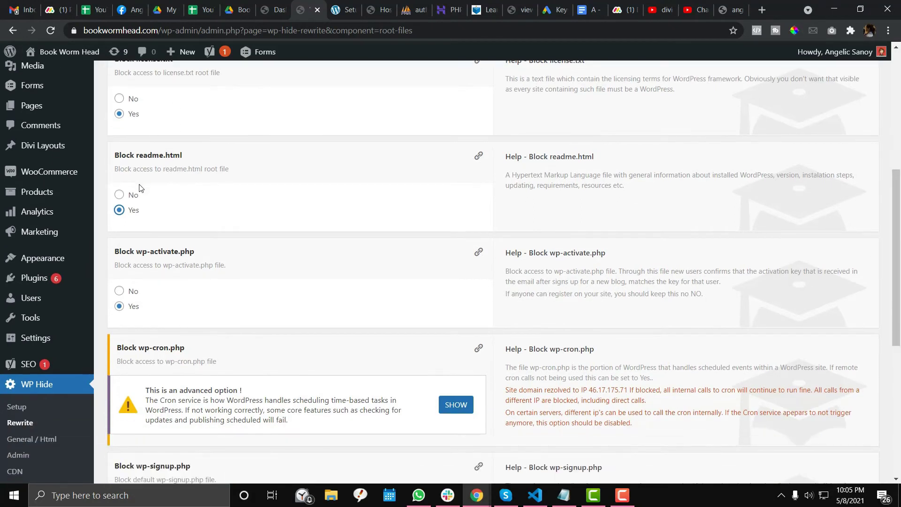
scroll(141, 234, "down", 3)
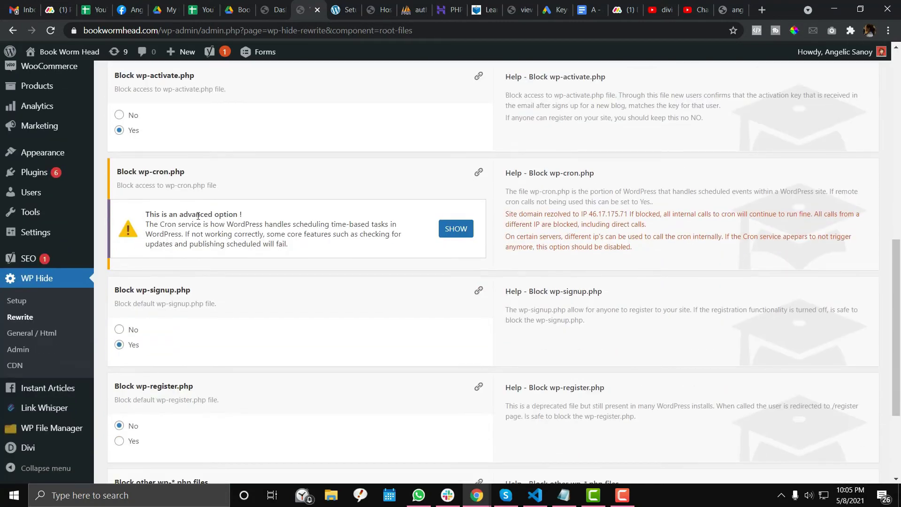
scroll(198, 216, "down", 3)
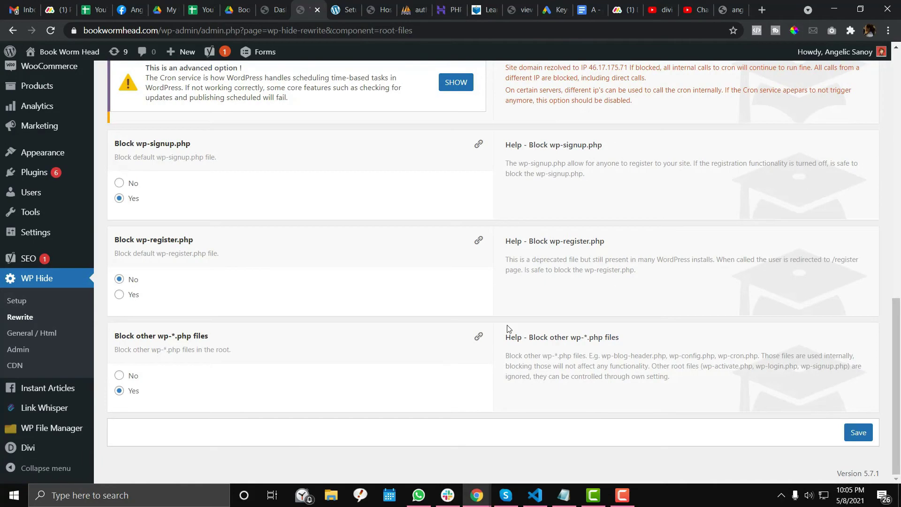
scroll(507, 332, "up", 20)
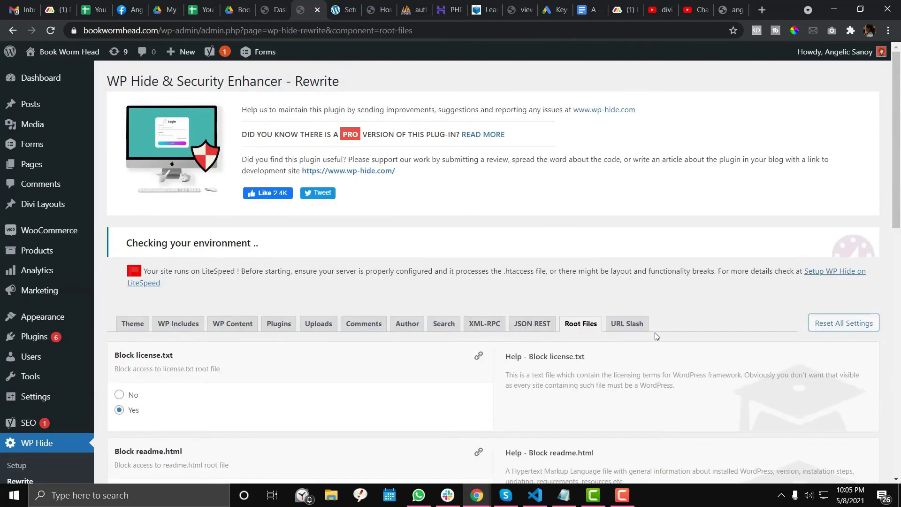
- Open the URL Slash rewrite options and save the settings with the add slash option kept at Yes
left_click(628, 326)
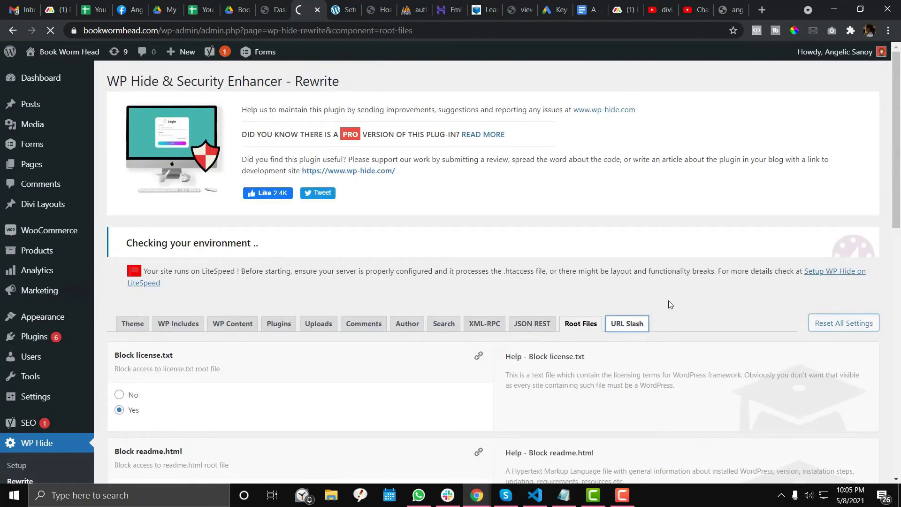
scroll(671, 304, "down", 4)
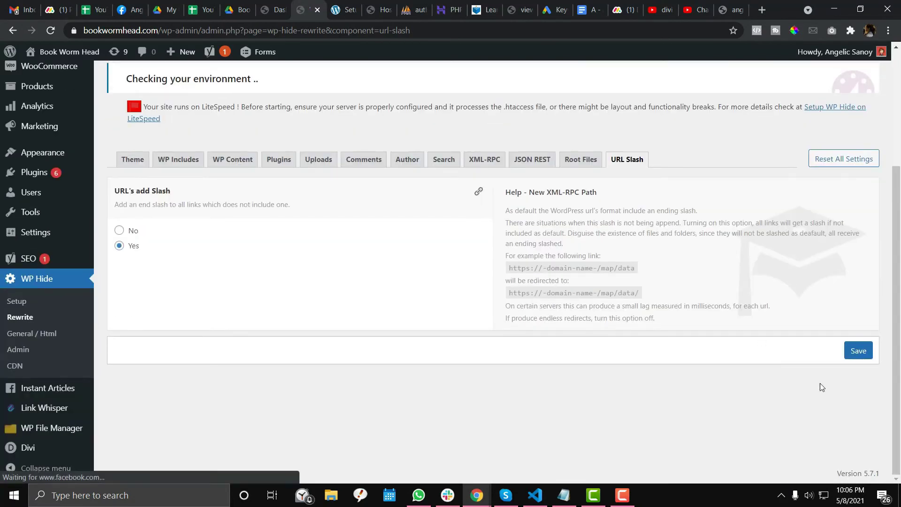
left_click(857, 354)
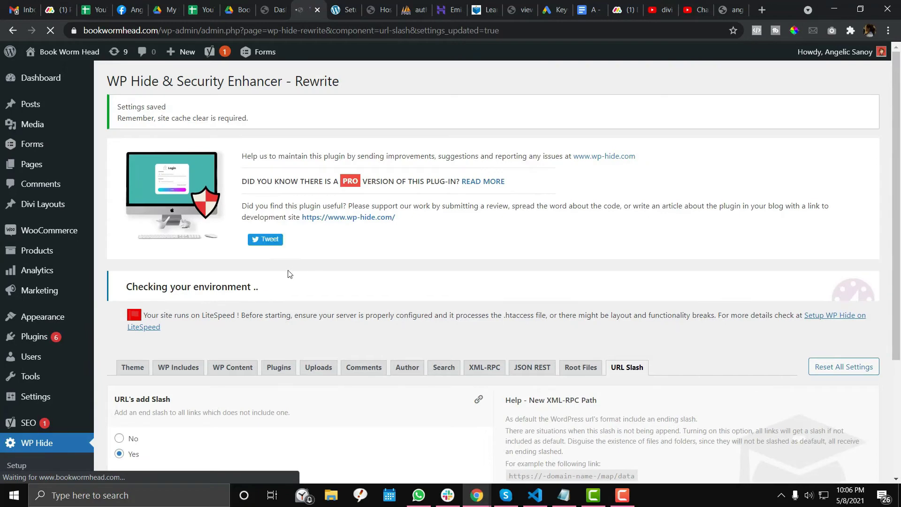
scroll(173, 254, "down", 3)
scroll(47, 174, "up", 3)
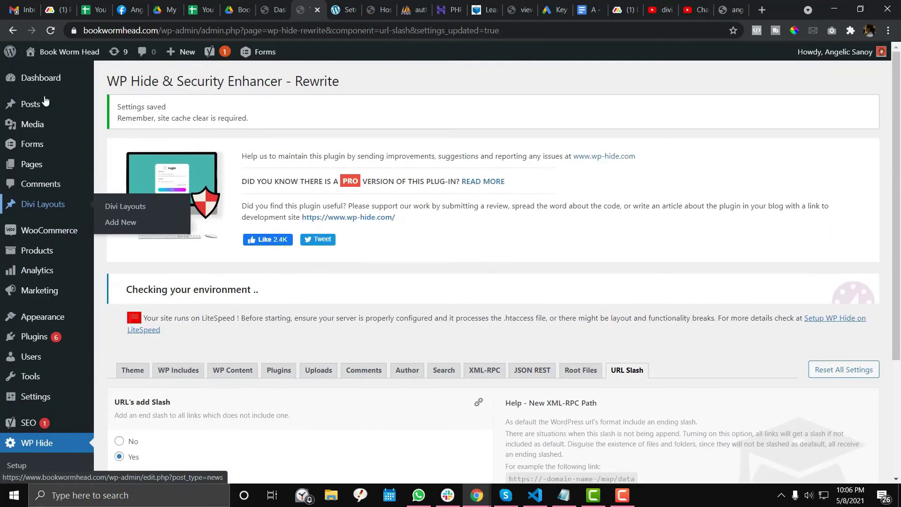
- Open the WordPress dashboard home page and copy the site's root address
mouse_move(45, 83)
left_click(149, 96)
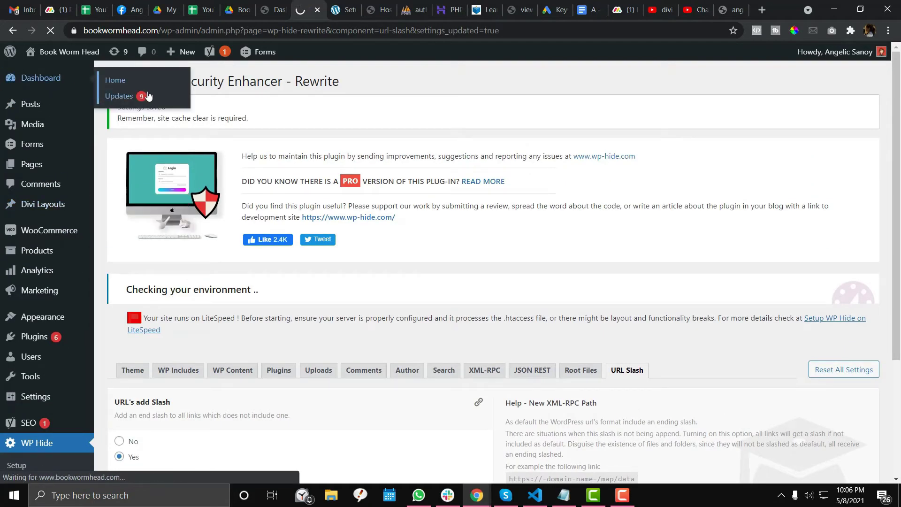
left_click(145, 80)
mouse_move(233, 47)
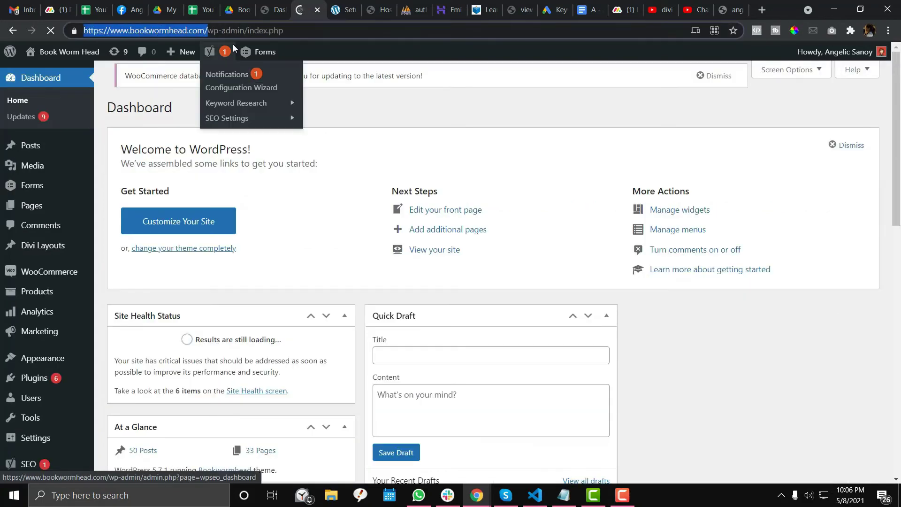
left_click(762, 10)
type("https://www.bookwormhead.com/")
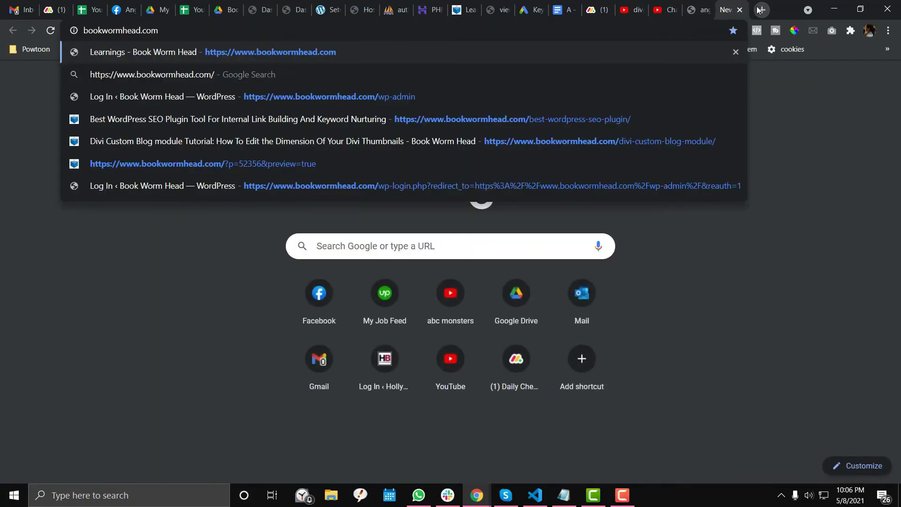
key("Return")
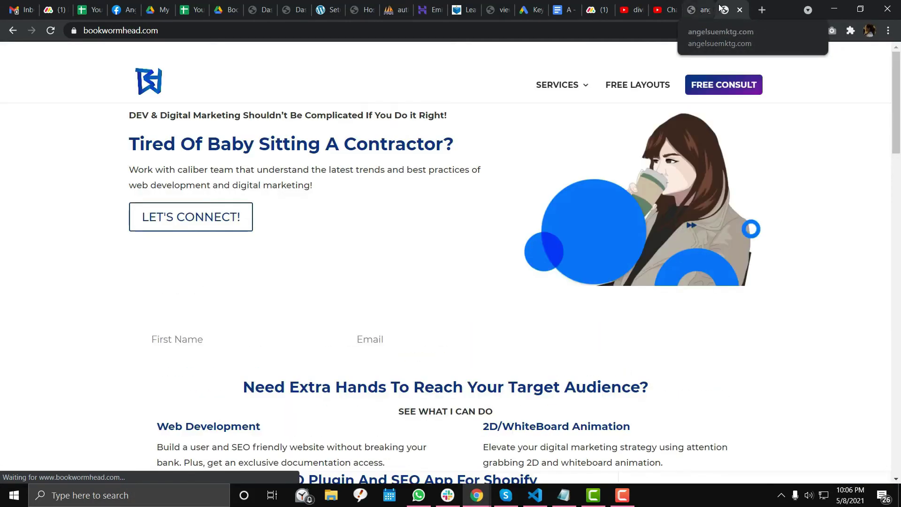
left_click_drag(724, 7, 340, 4)
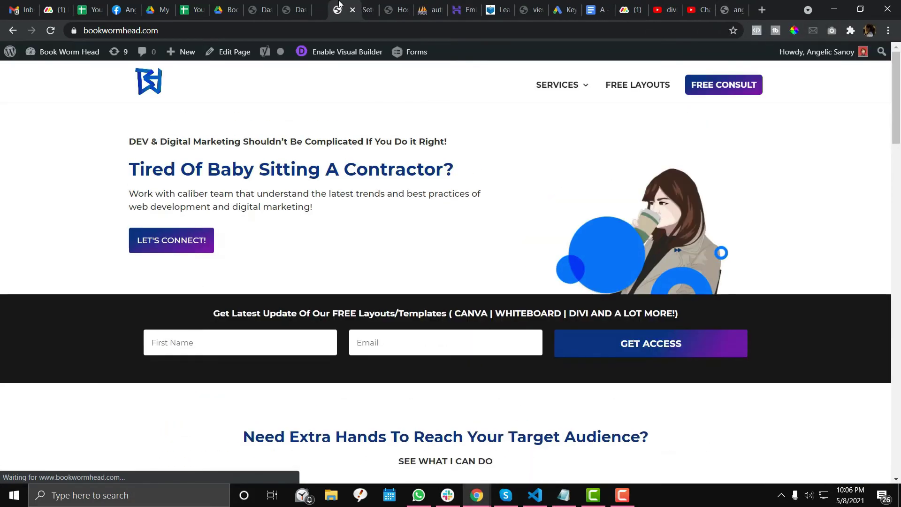
- Open the homepage's page source and step through the matches for "wp"
right_click(308, 143)
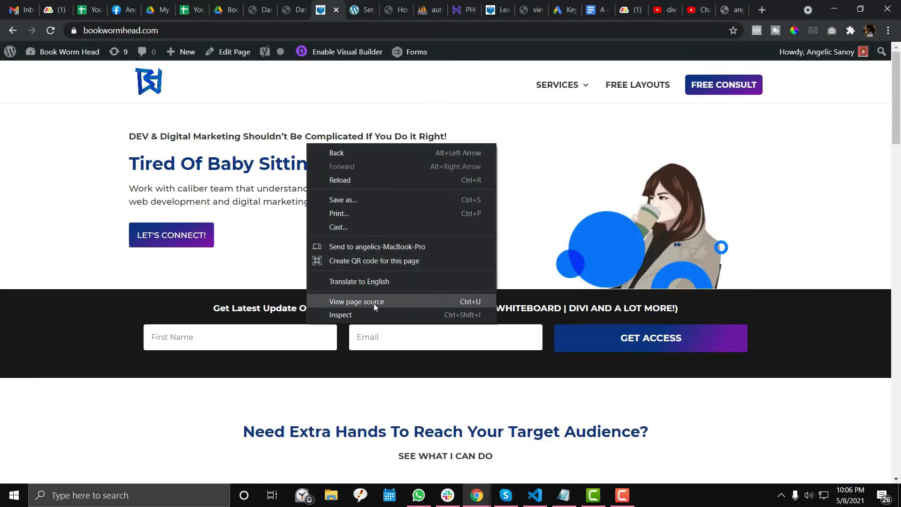
left_click(374, 303)
key("ctrl+f")
type("w")
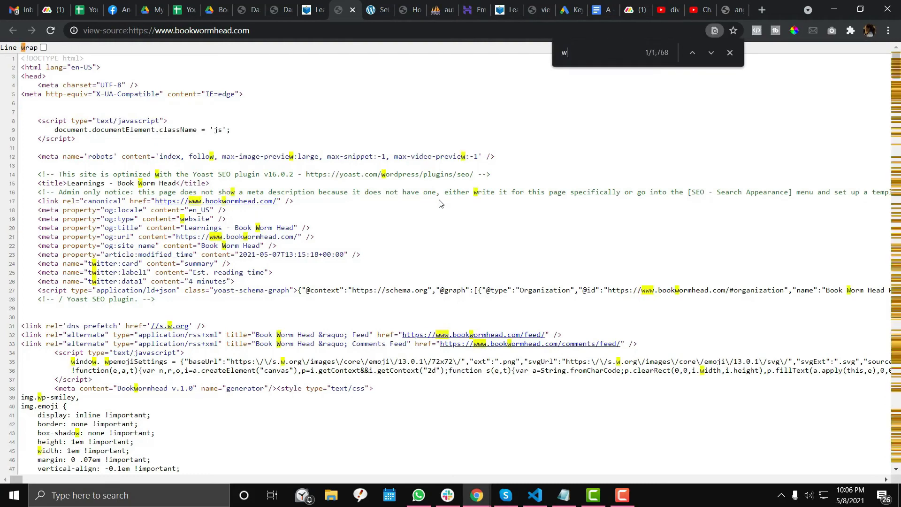
type("o0")
key("BackSpace")
key("BackSpace")
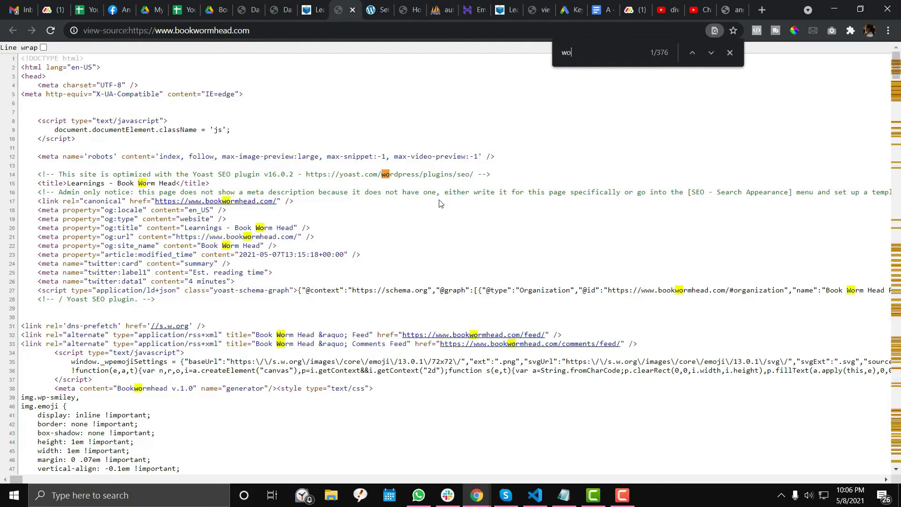
type("p")
key("Return")
key("Return")
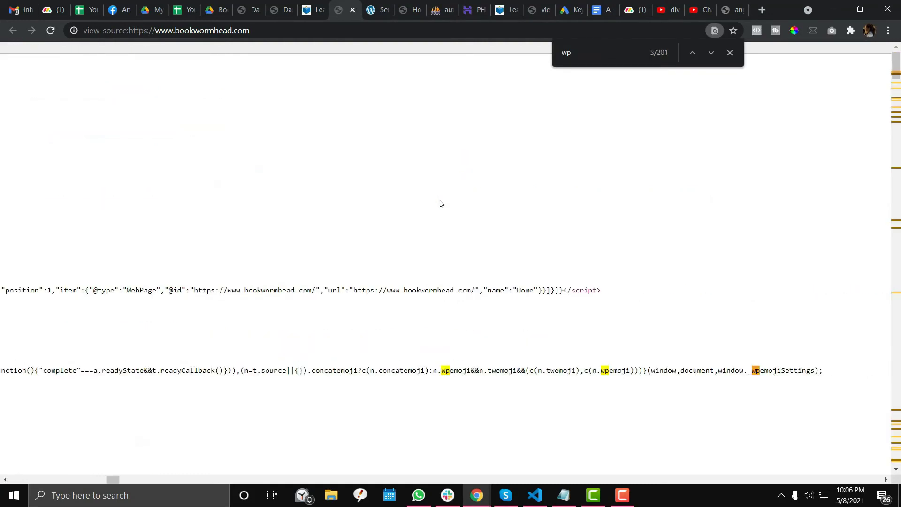
- Search the page source for "wp-admin" and go through the matches
type("0")
key("BackSpace")
type("-admin")
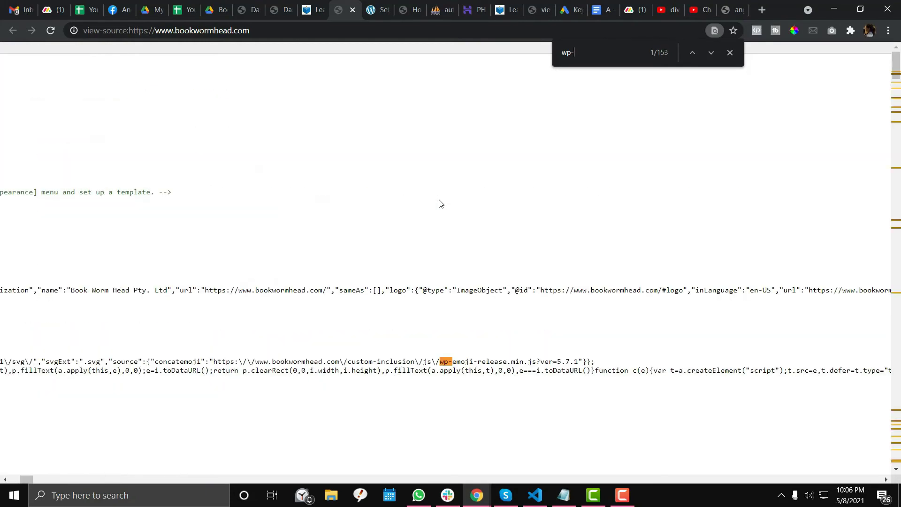
key("Return")
key("Return")
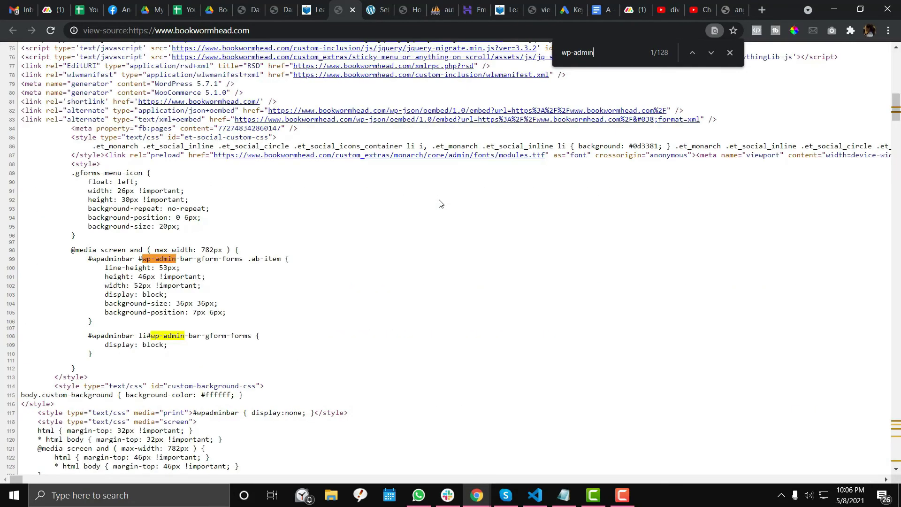
key("Return")
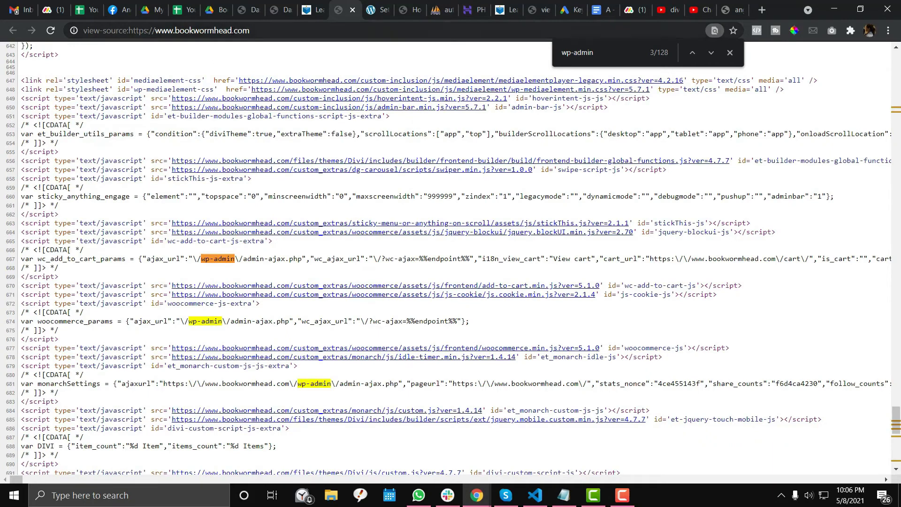
- Close the page source and reload the bookwormhead.com homepage
left_click(232, 31)
key("Return")
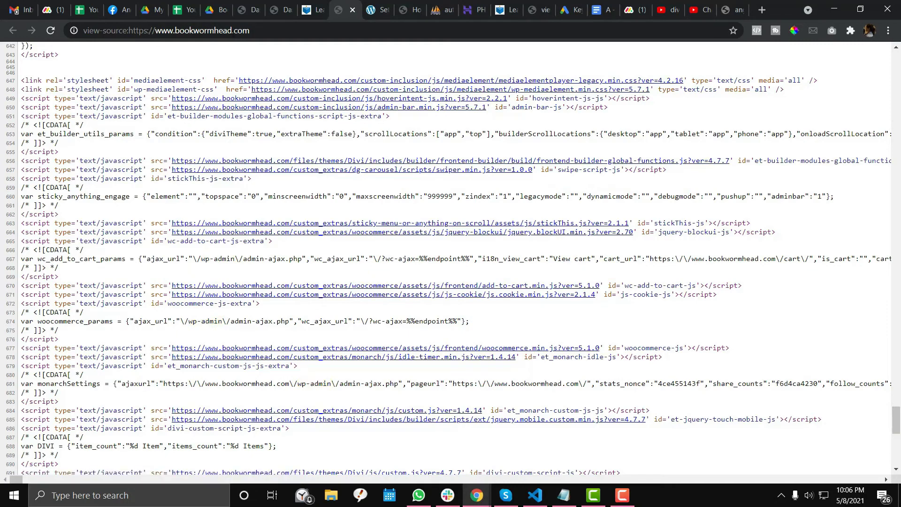
scroll(287, 133, "up", 4)
scroll(287, 133, "up", 4)
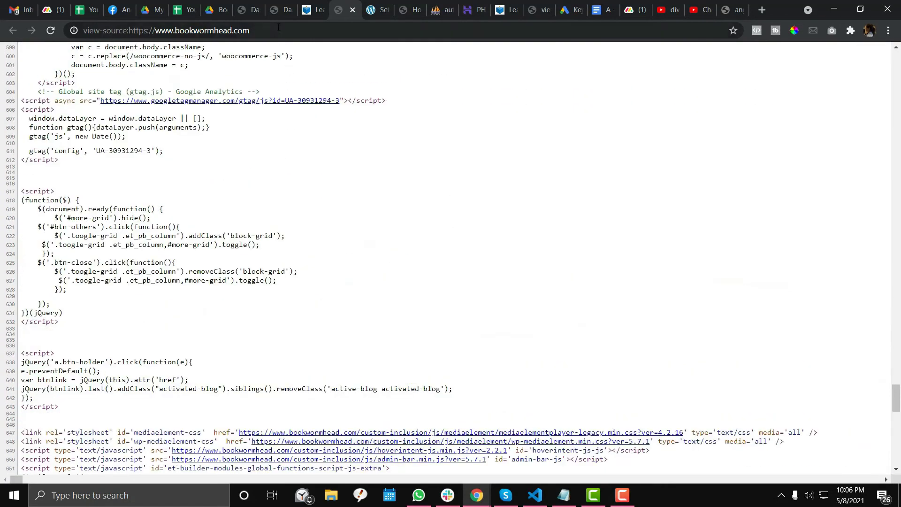
left_click(353, 11)
left_click(306, 31)
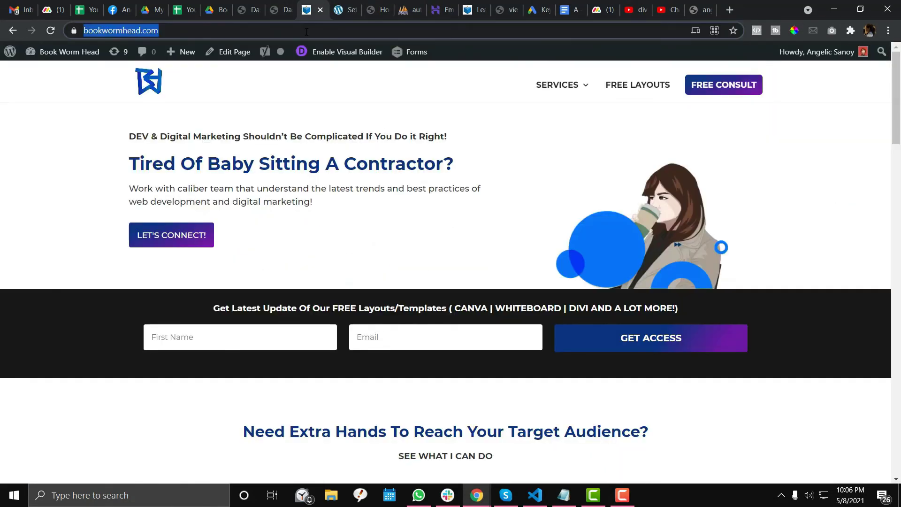
key("Return")
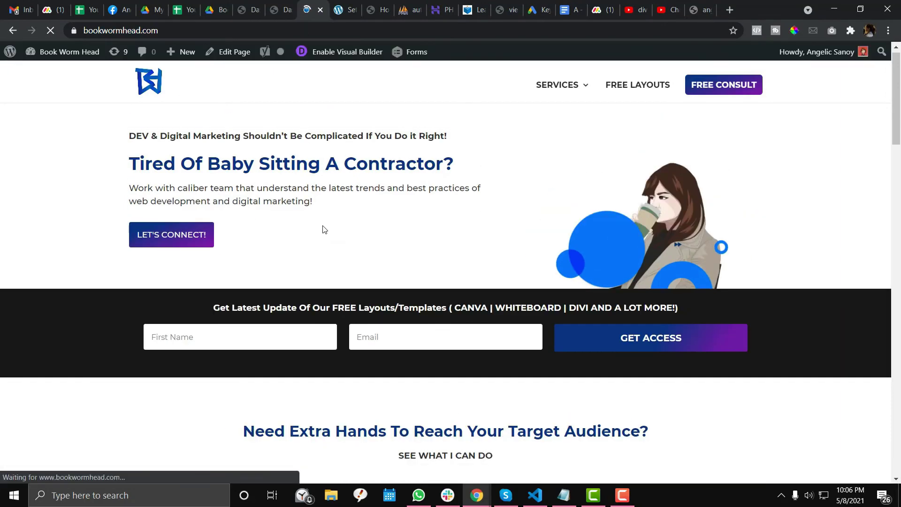
- Reopen the homepage's page source, search it for "wp-admin" and highlight the gforms-menu-icon style rules around the first match
right_click(323, 226)
left_click(371, 384)
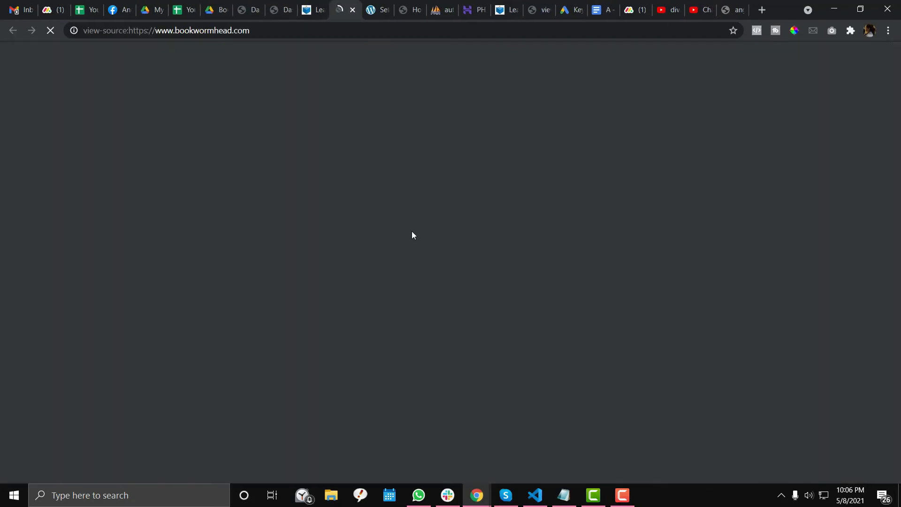
key("ctrl+f")
type("wp-admin")
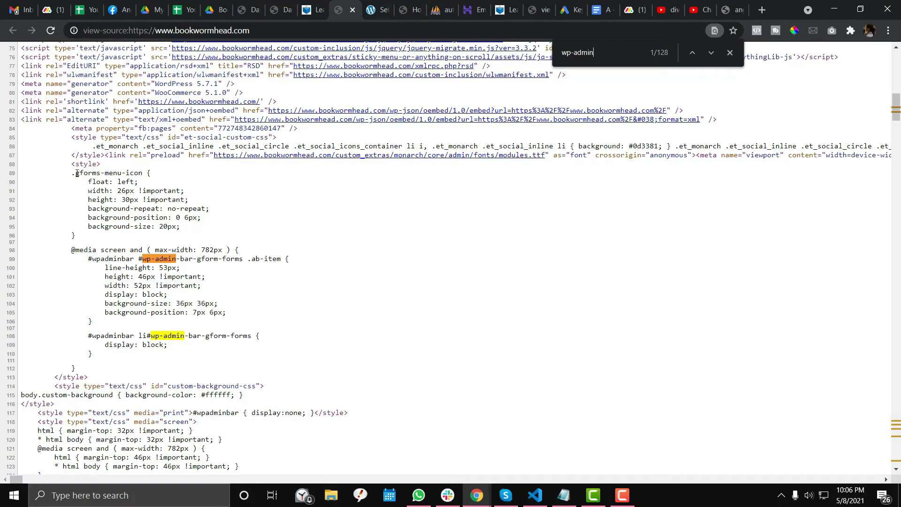
left_click_drag(77, 174, 225, 295)
scroll(216, 296, "down", 1)
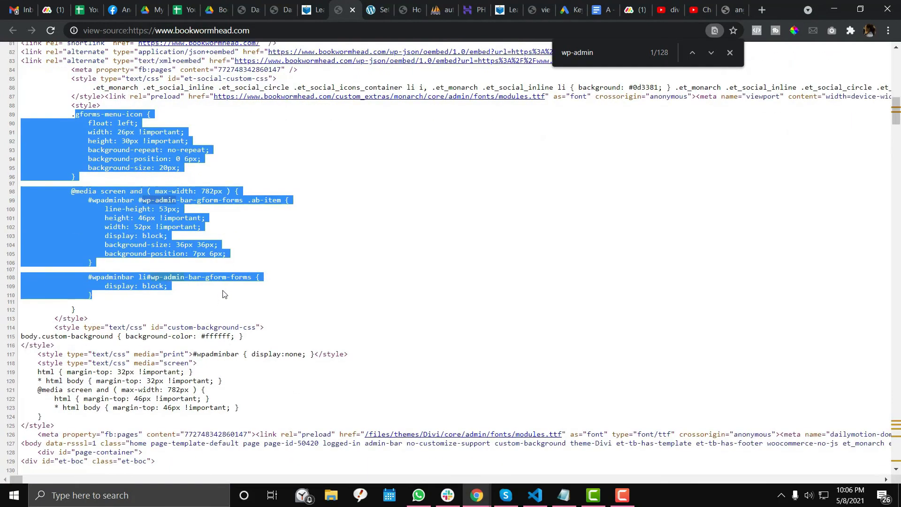
scroll(223, 295, "up", 1)
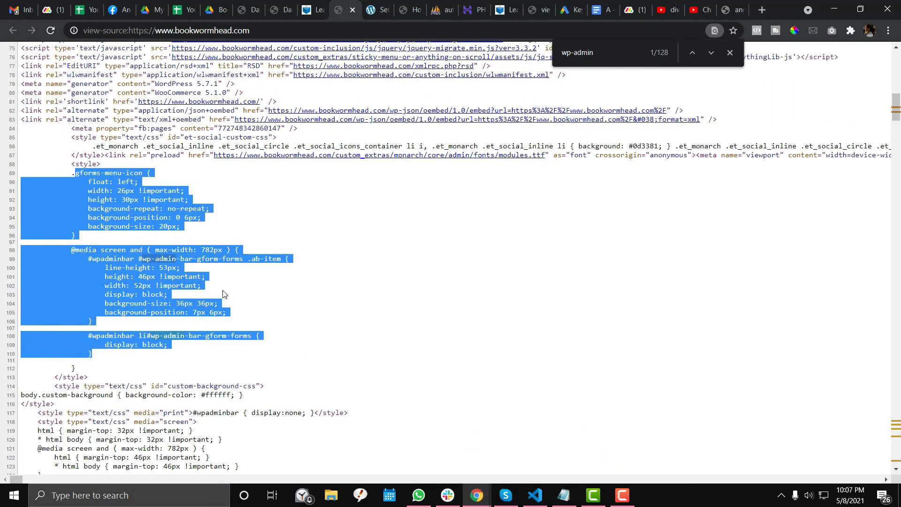
- Return to the WordPress dashboard, open the Divi Theme Options and go to the Custom CSS code
scroll(223, 295, "up", 1)
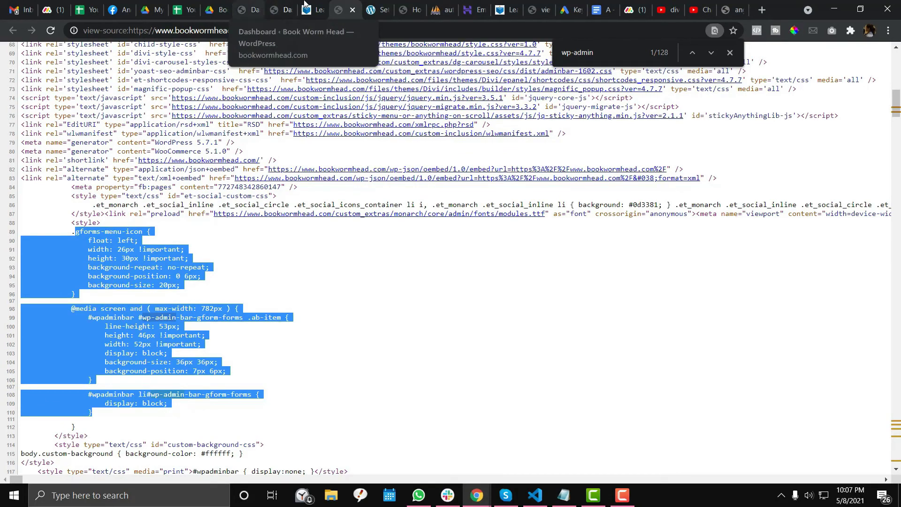
left_click(279, 9)
scroll(55, 402, "down", 4)
scroll(55, 402, "down", 3)
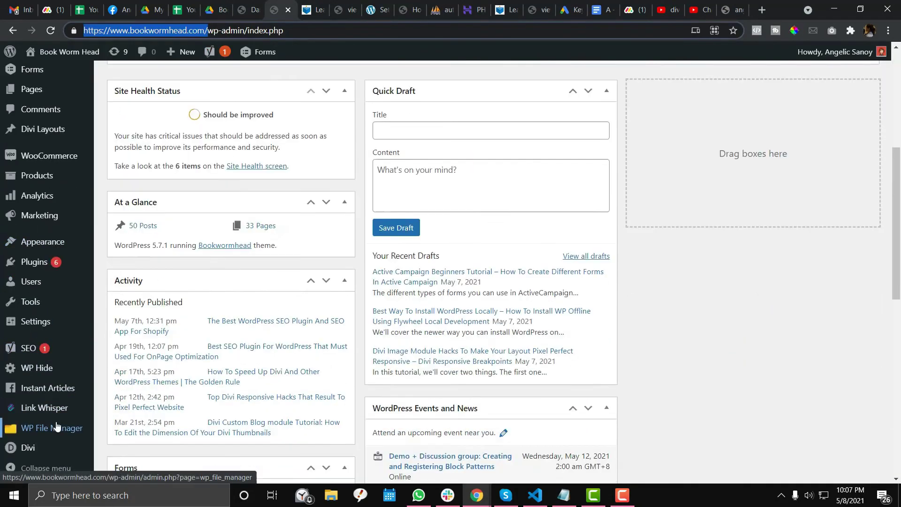
mouse_move(47, 446)
left_click(131, 370)
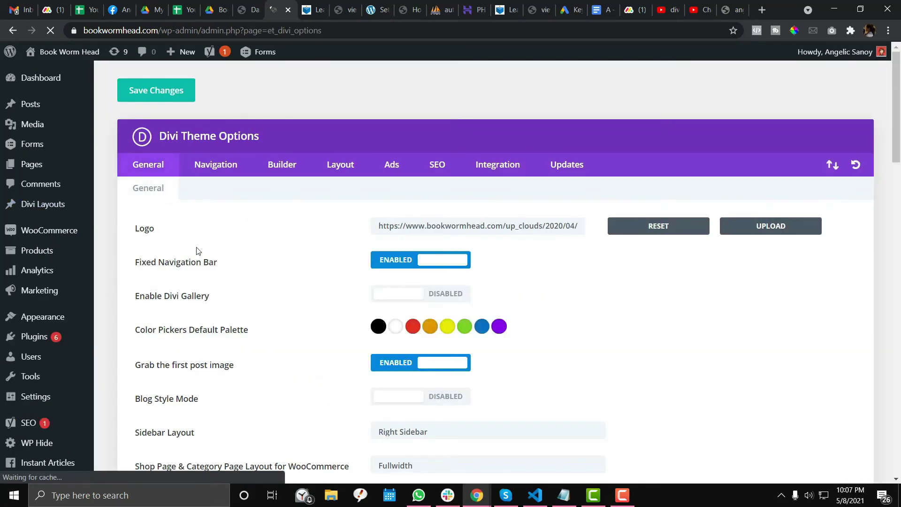
scroll(199, 253, "down", 20)
left_click(488, 320)
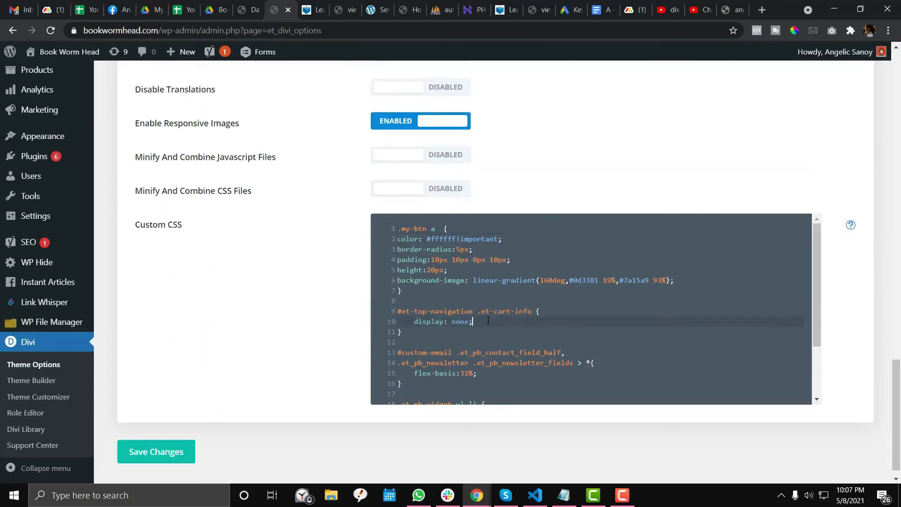
- Search the Divi Custom CSS for "wp", clear the search term and look over the code
key("ctrl+f")
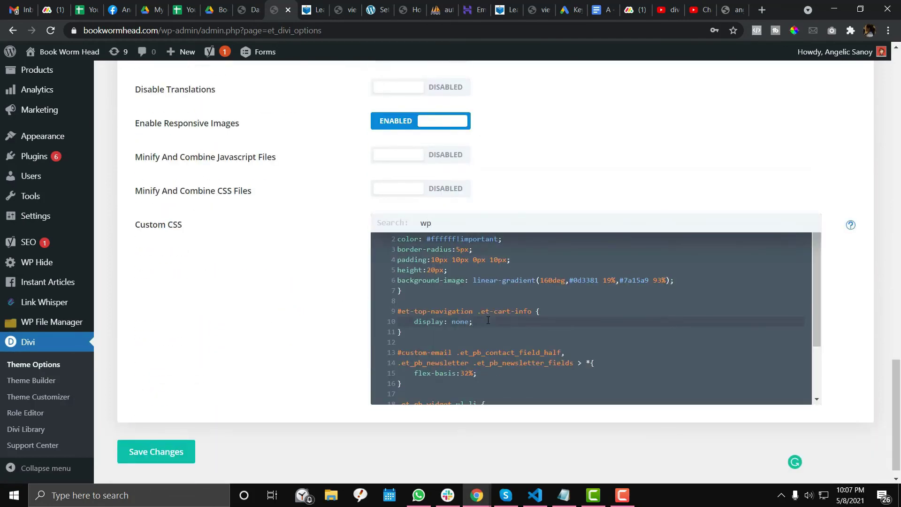
key("ctrl+a")
key("BackSpace")
scroll(488, 321, "down", 2)
scroll(488, 321, "up", 2)
scroll(488, 321, "up", 1)
- Open the Theme Editor on the Bookwormhead theme's style.css, checking back with the homepage's page source
mouse_move(47, 141)
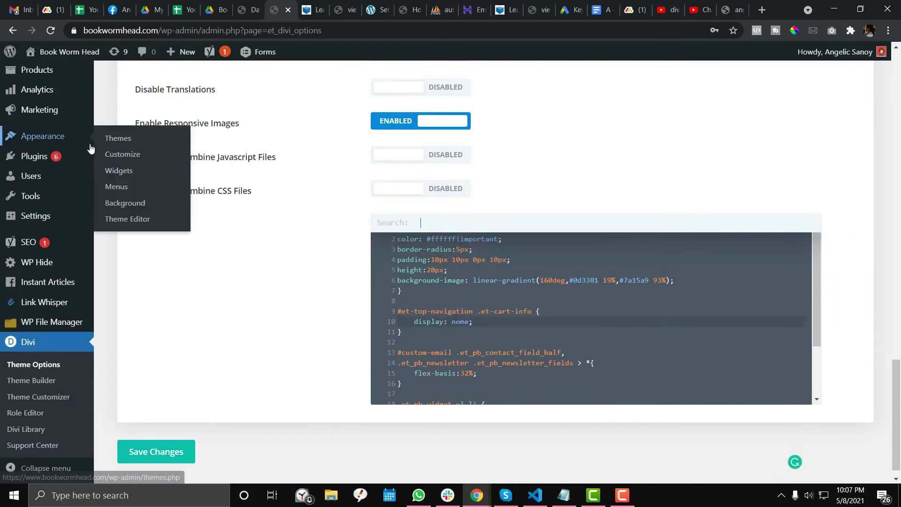
left_click(124, 220)
left_click(349, 9)
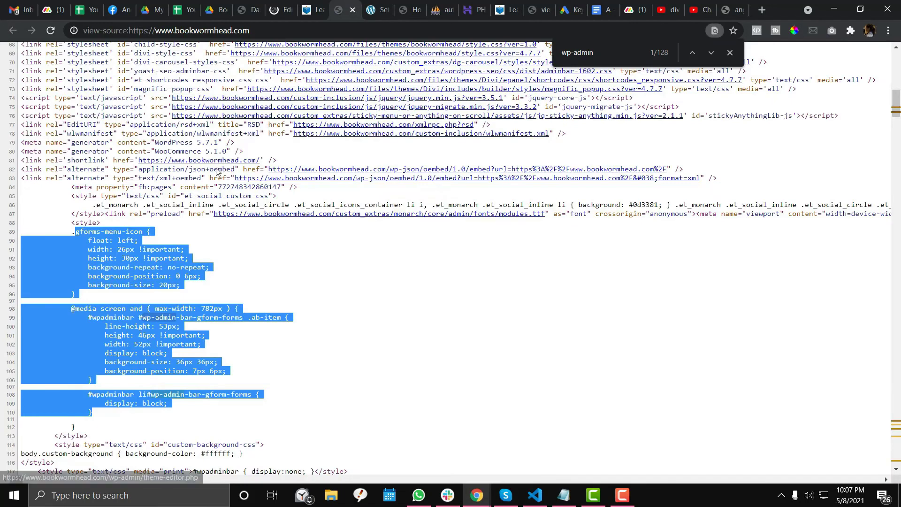
left_click(267, 5)
scroll(533, 282, "down", 4)
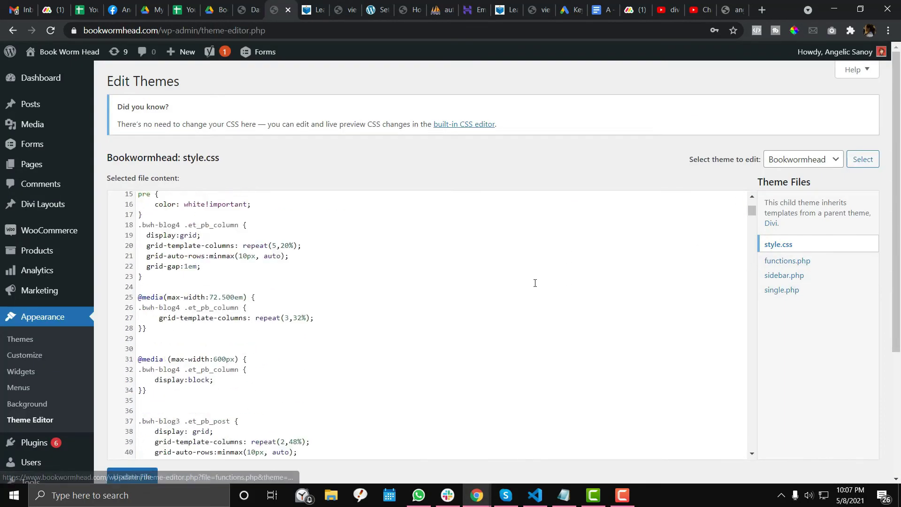
- Search style.css for "wp-" and highlight the .wp-pagenavi selector in the .bwh-blog1 rule
left_click(529, 268)
key("ctrl+f")
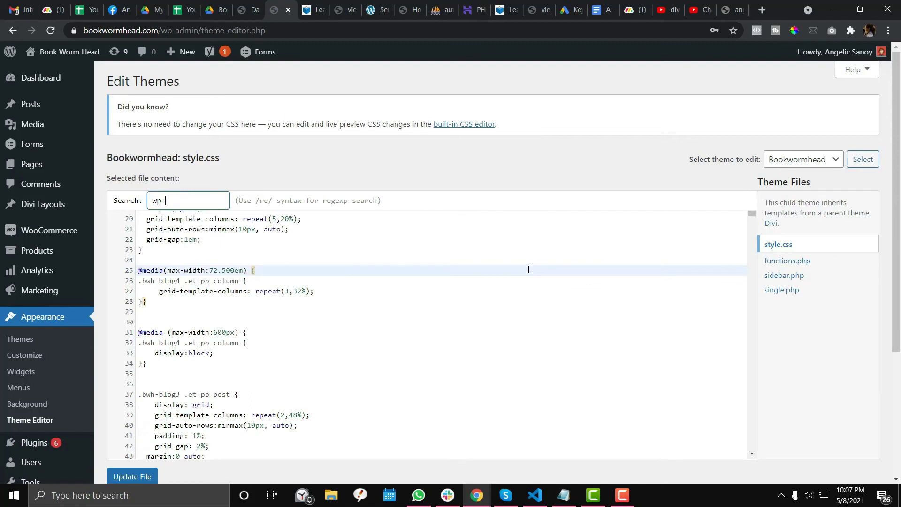
key("Return")
scroll(343, 352, "down", 4)
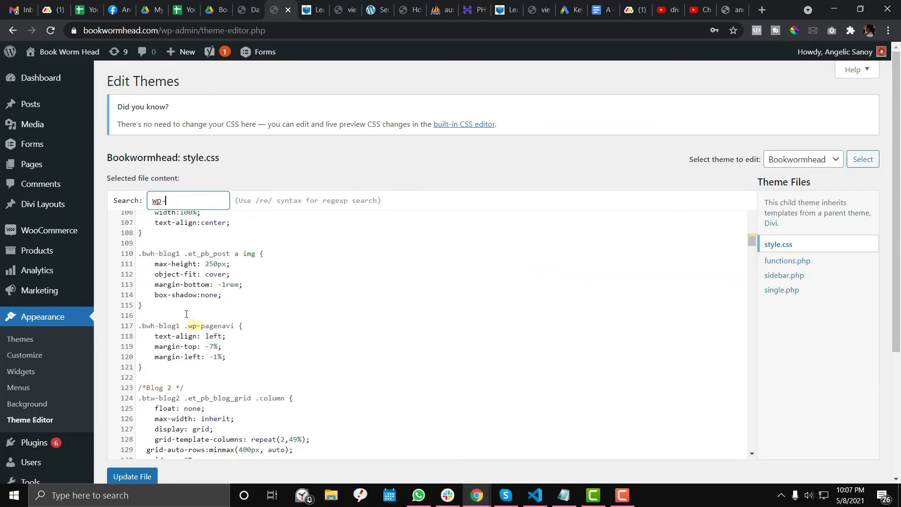
left_click_drag(184, 325, 239, 325)
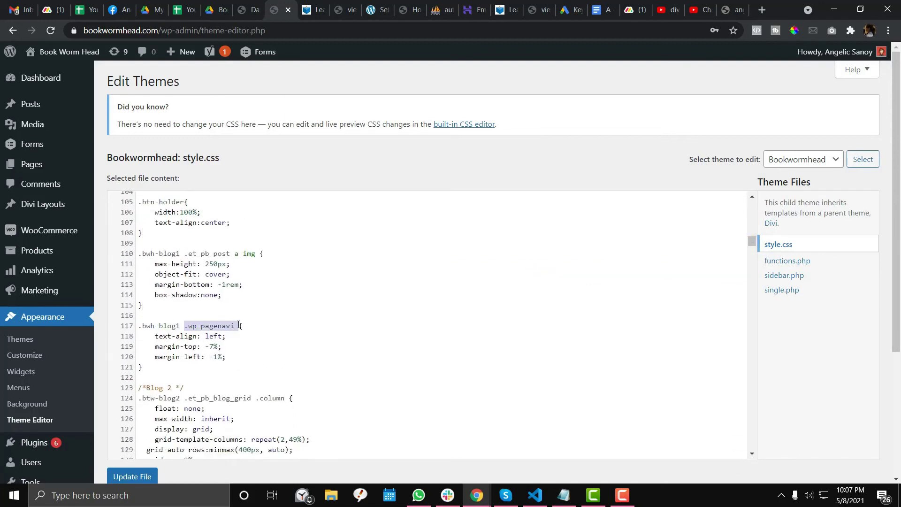
- Go back to the homepage's page source and examine the rewritten stylesheet and script links above the gforms-menu-icon rules
left_click(350, 8)
left_click(323, 7)
left_click(342, 5)
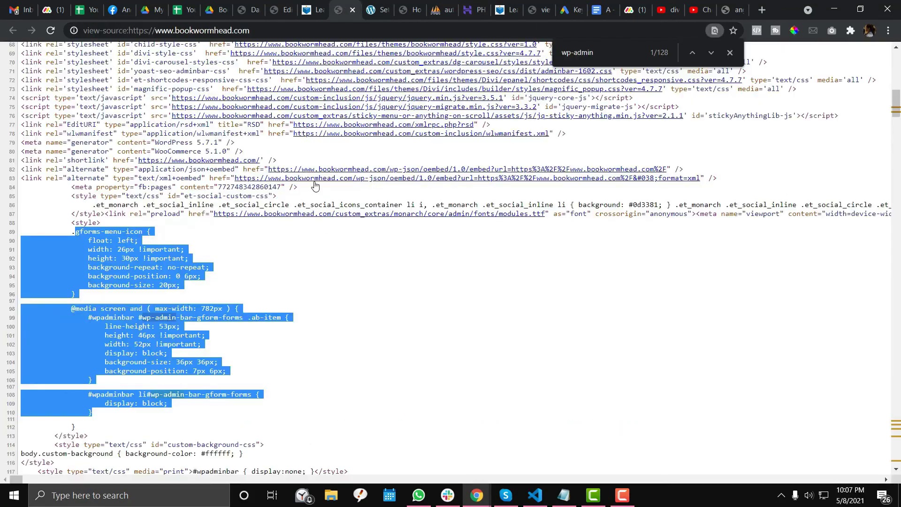
scroll(455, 143, "up", 5)
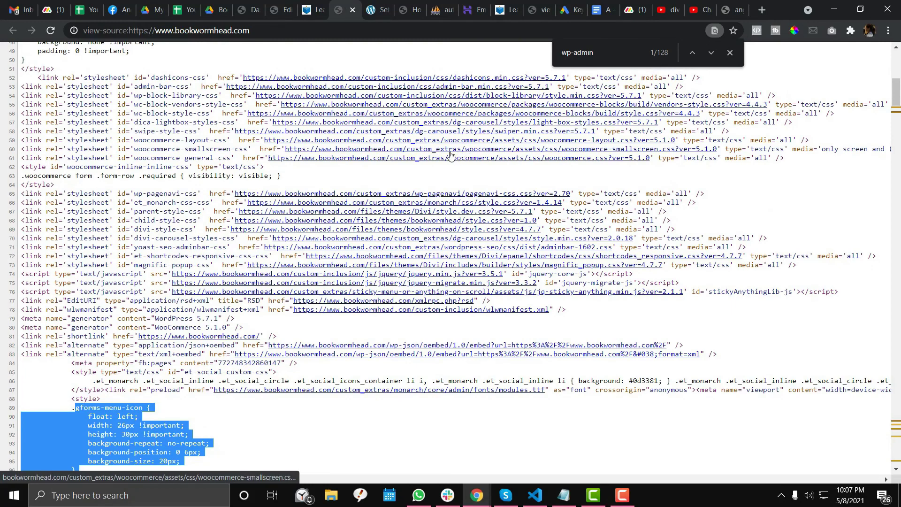
scroll(422, 155, "up", 1)
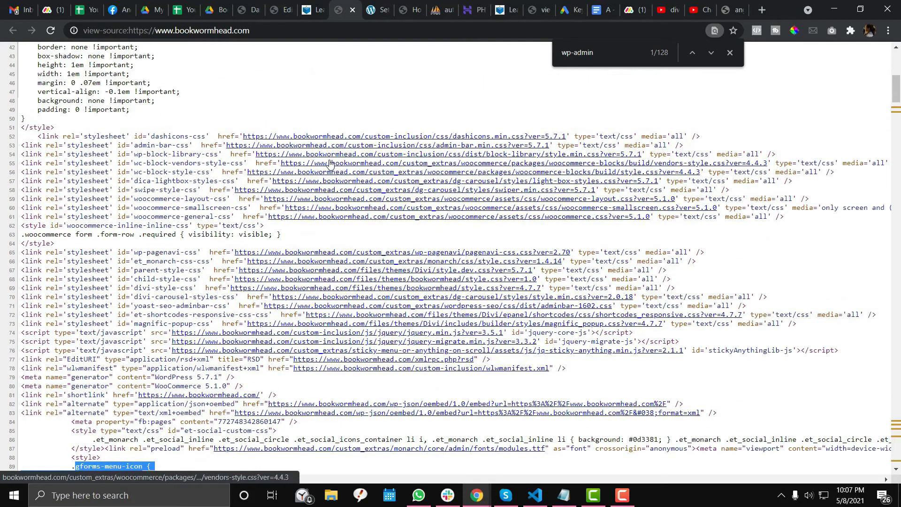
scroll(364, 165, "up", 1)
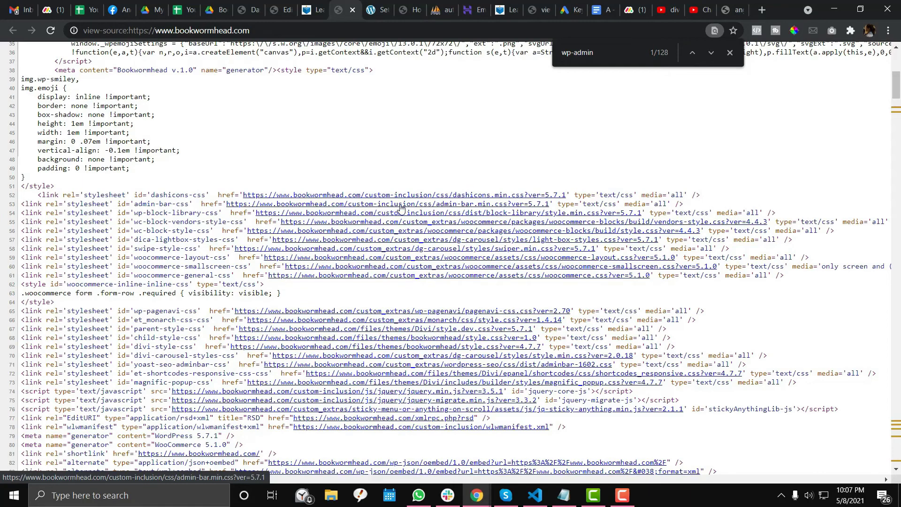
scroll(404, 207, "up", 5)
- Reload Hostinger's phpMyAdmin database list and the phpMyAdmin page of the bookwormhead database
left_click(443, 9)
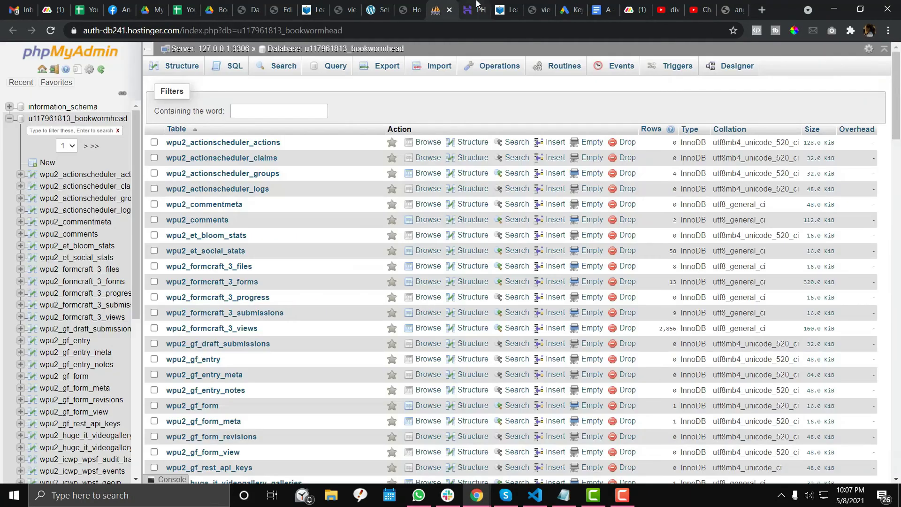
left_click(470, 9)
left_click(460, 29)
key("Return")
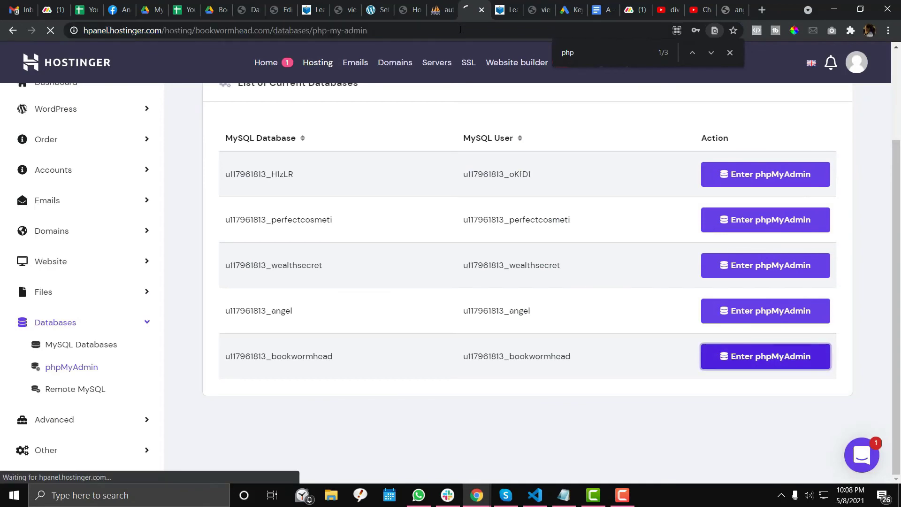
left_click(436, 10)
left_click(421, 31)
key("Return")
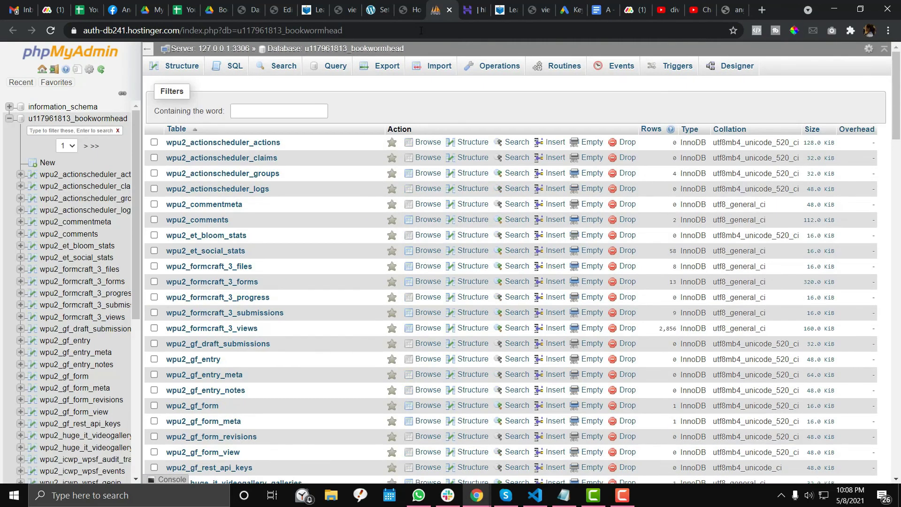
- Reload the Hostinger file manager, open the public_html folder and look through its contents
left_click(411, 9)
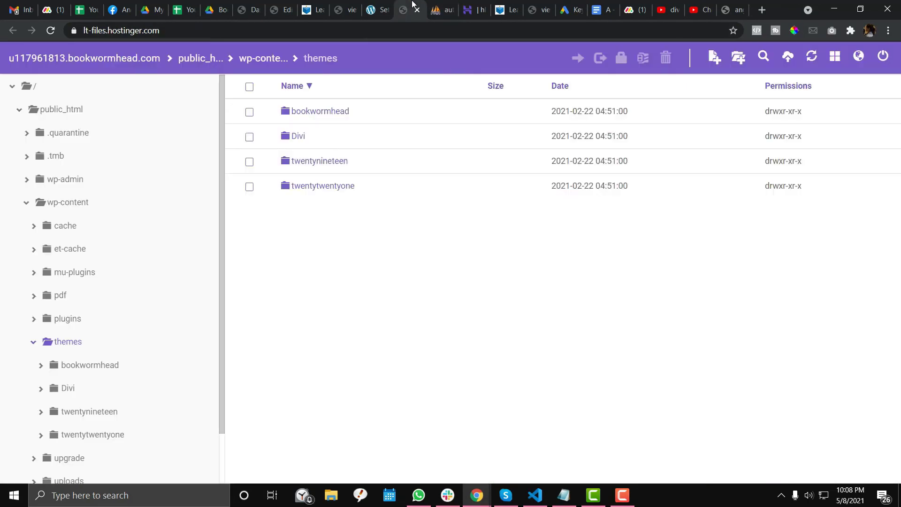
left_click(321, 33)
key("Return")
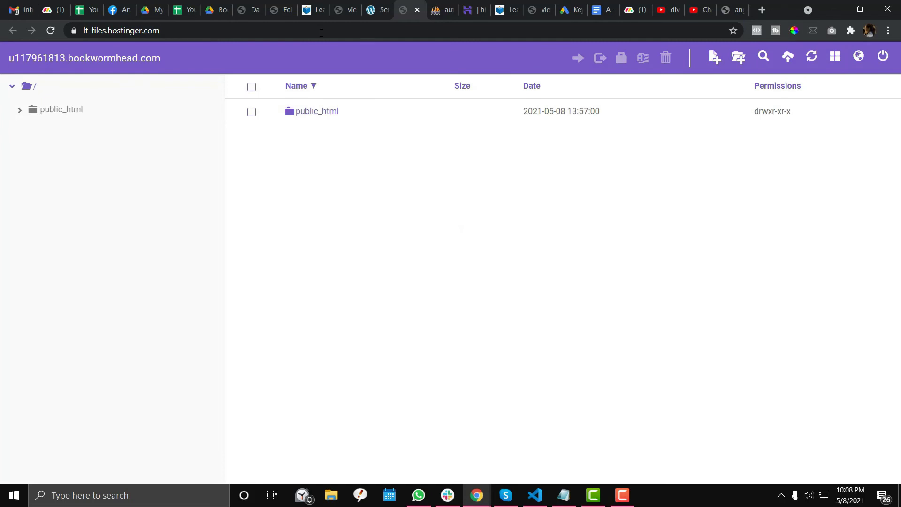
left_click(317, 113)
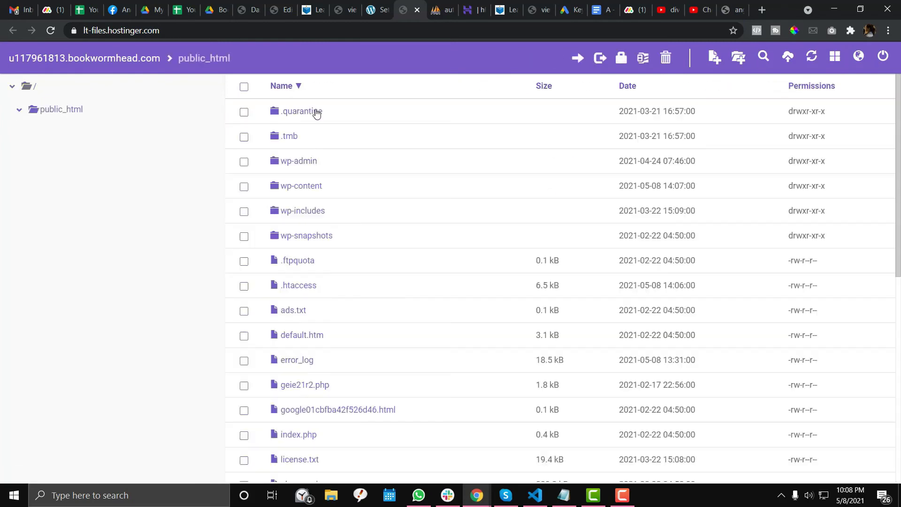
scroll(299, 179, "down", 3)
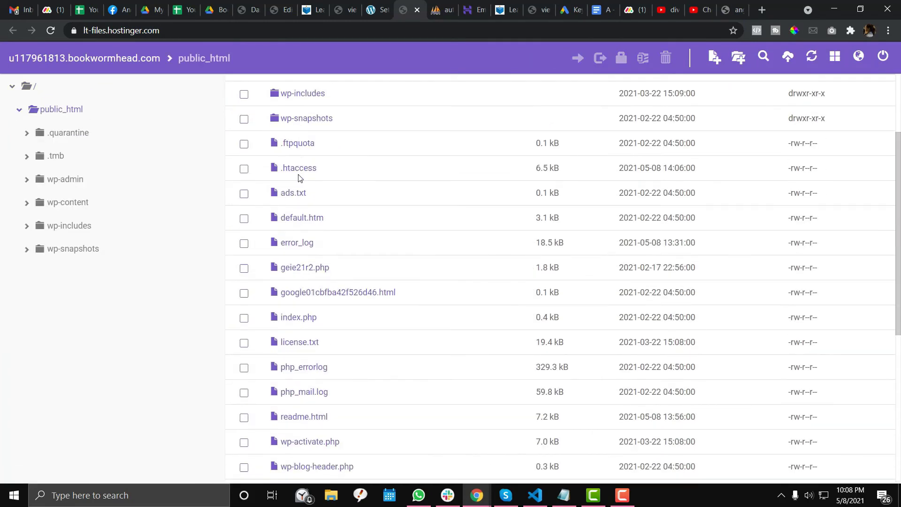
scroll(299, 178, "down", 1)
scroll(299, 179, "up", 3)
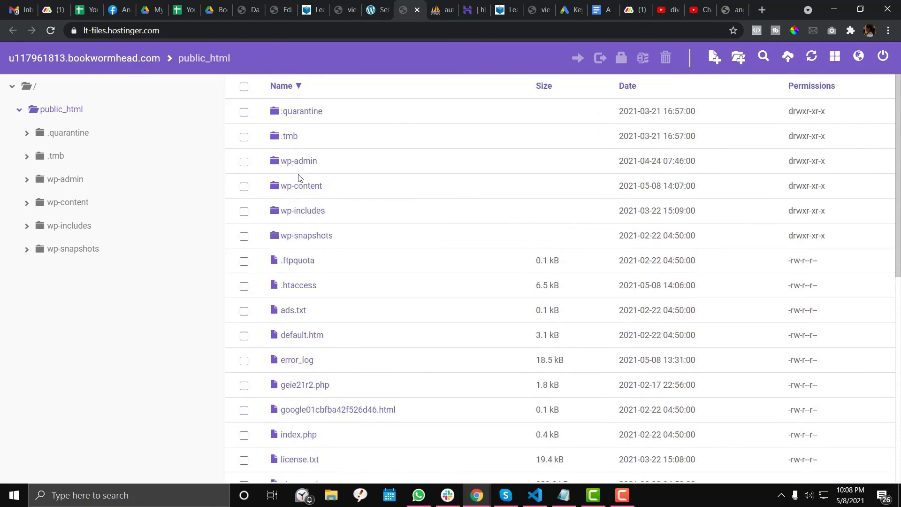
- Select the wp-admin and wp-content folders of public_html in turn, and clear the selection
left_click(360, 13)
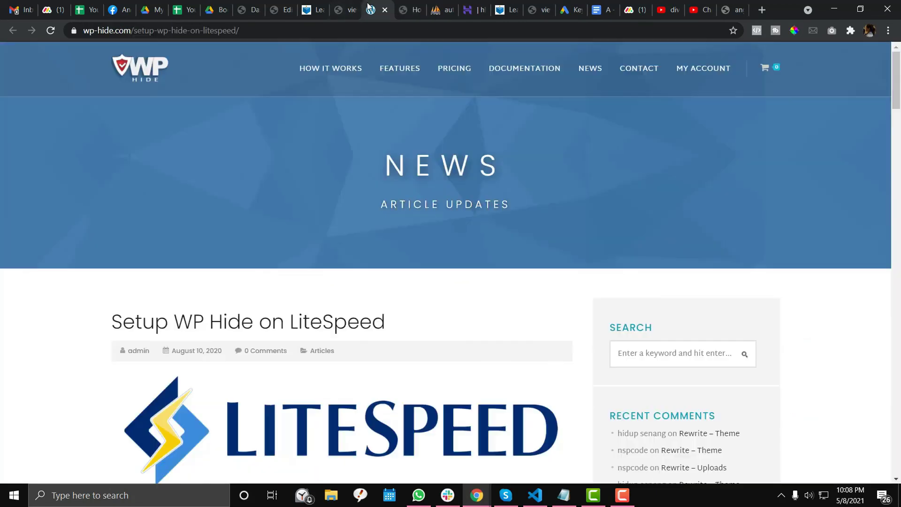
left_click(409, 5)
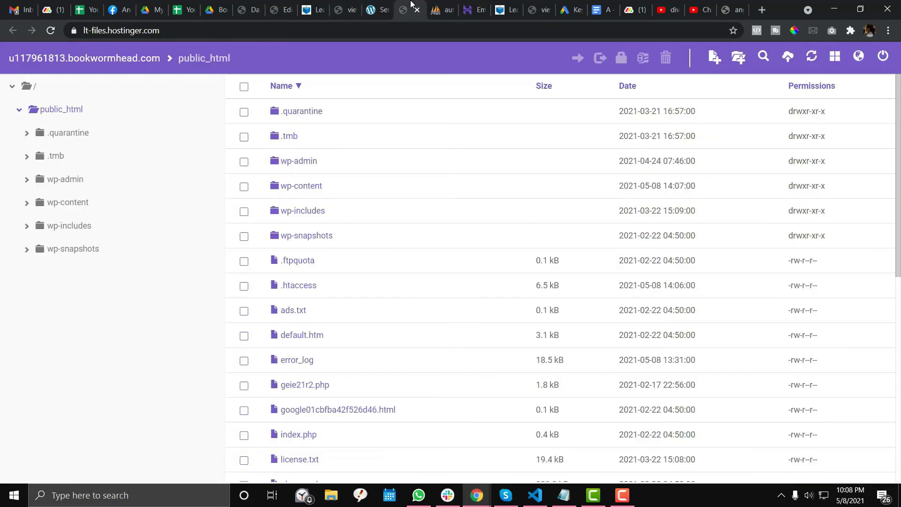
left_click(297, 161)
left_click(302, 187)
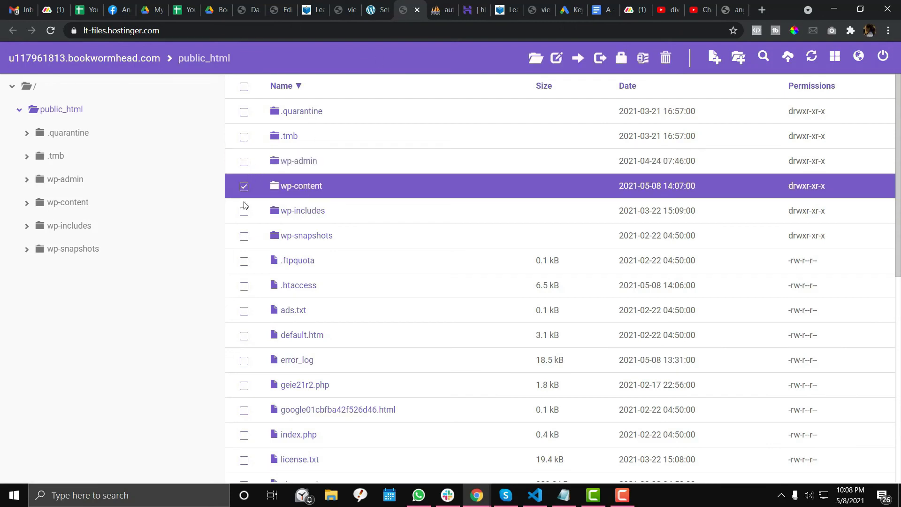
left_click(243, 189)
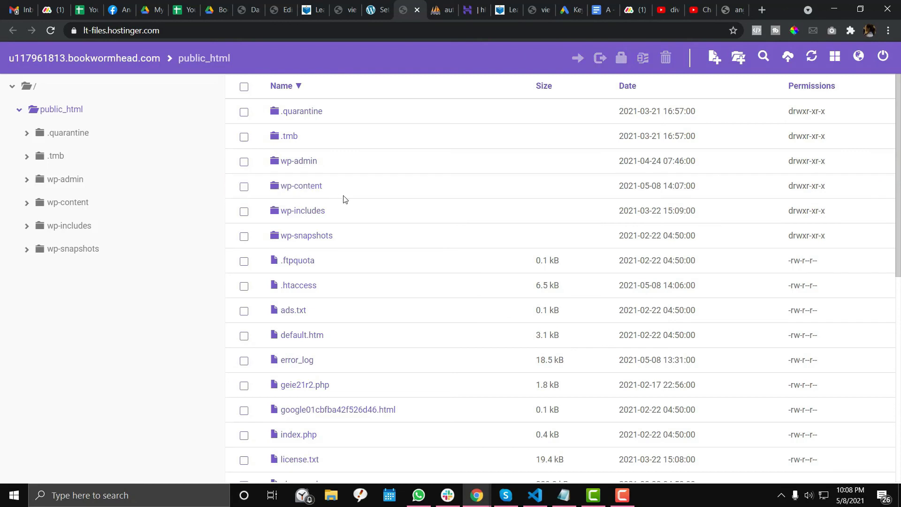
- Look through the root files in public_html and select geie21r2.php
scroll(344, 199, "down", 3)
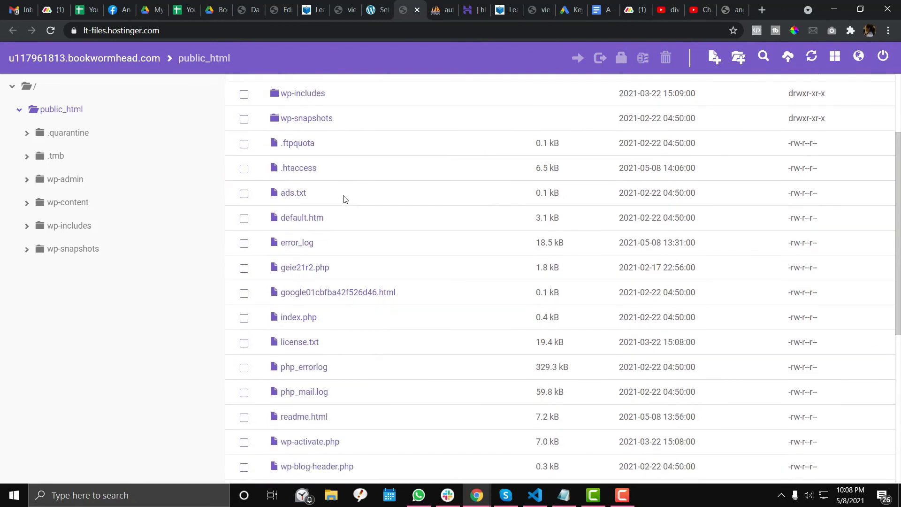
scroll(345, 200, "down", 6)
scroll(346, 199, "up", 4)
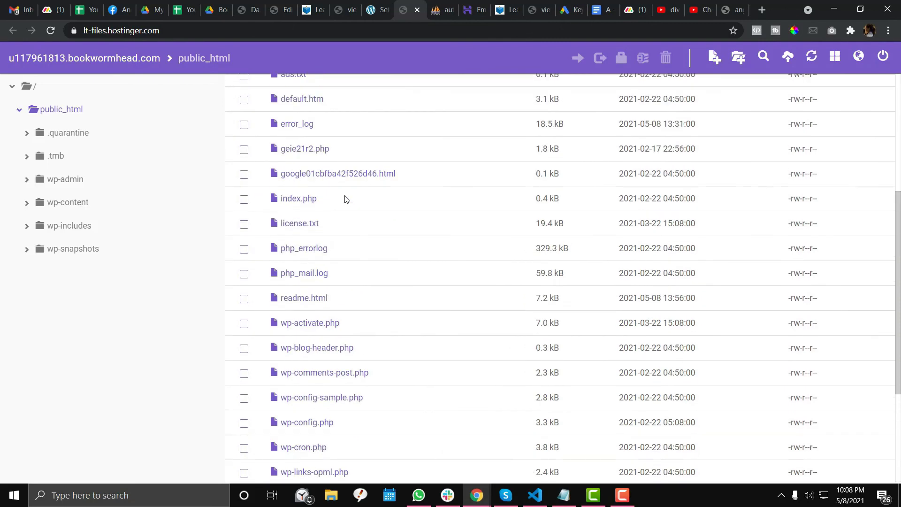
left_click(315, 150)
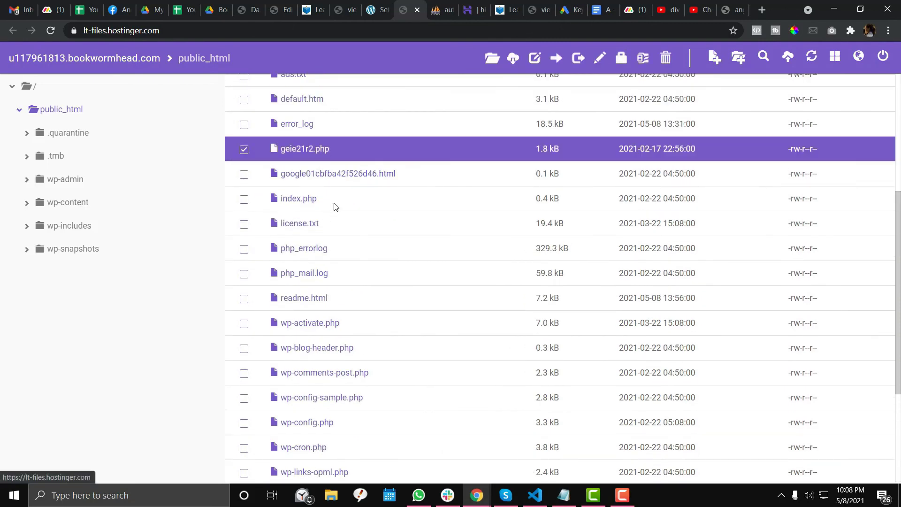
- Examine the default WordPress folders and root files in public_html, from wp-admin down to the wp- PHP files
scroll(334, 207, "up", 3)
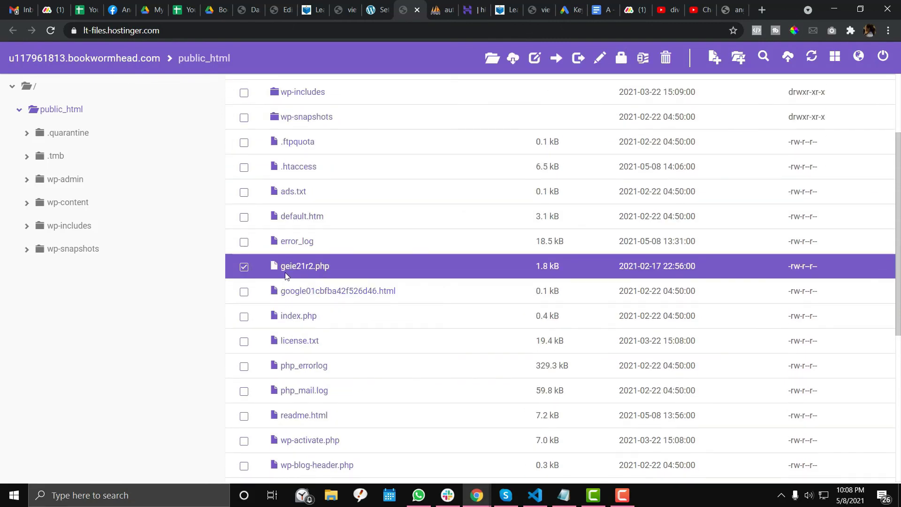
scroll(313, 272, "down", 1)
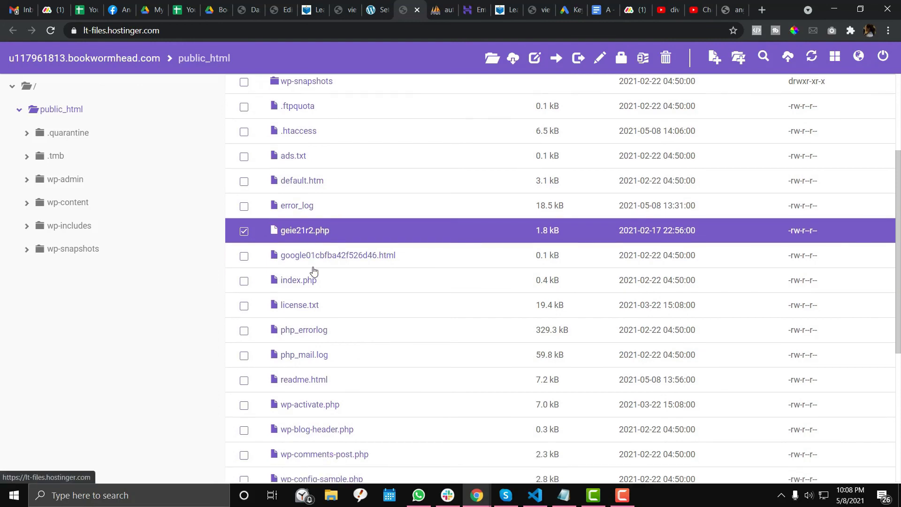
scroll(313, 271, "down", 2)
scroll(314, 271, "up", 3)
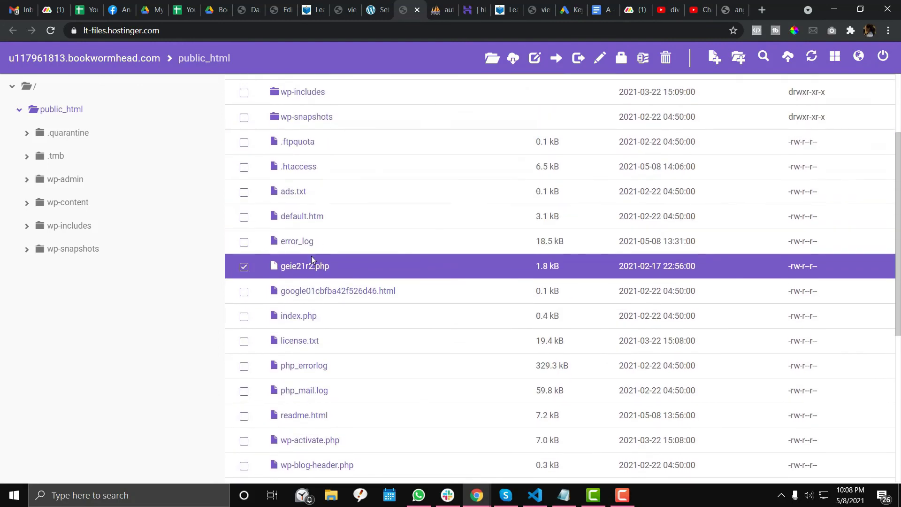
scroll(311, 256, "up", 3)
scroll(313, 260, "down", 1)
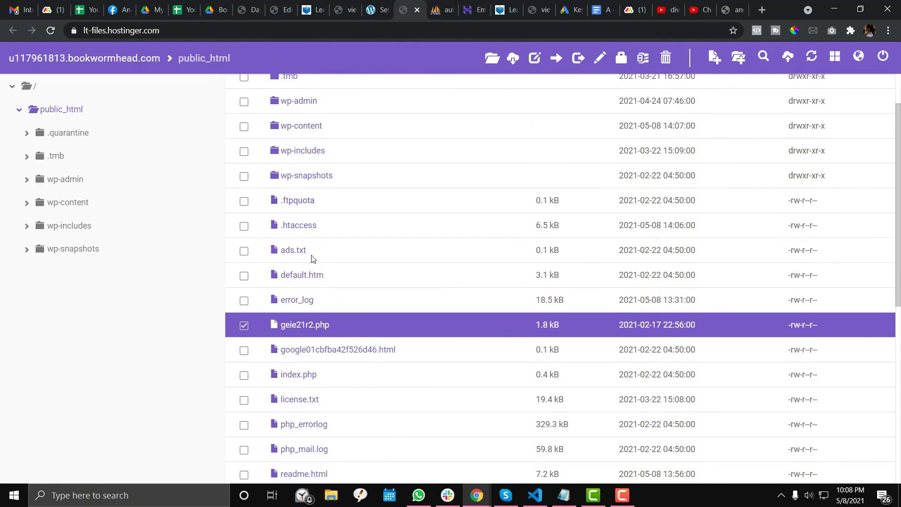
scroll(314, 259, "down", 2)
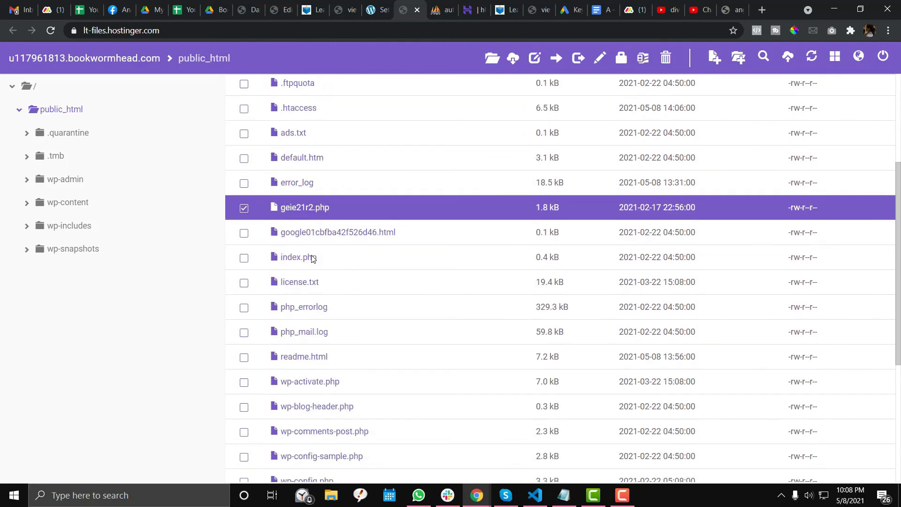
scroll(313, 259, "down", 1)
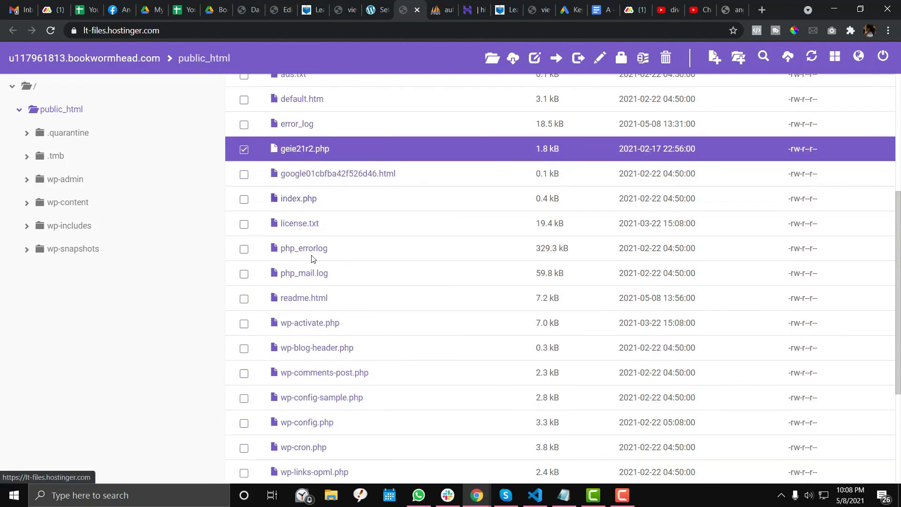
scroll(313, 259, "down", 2)
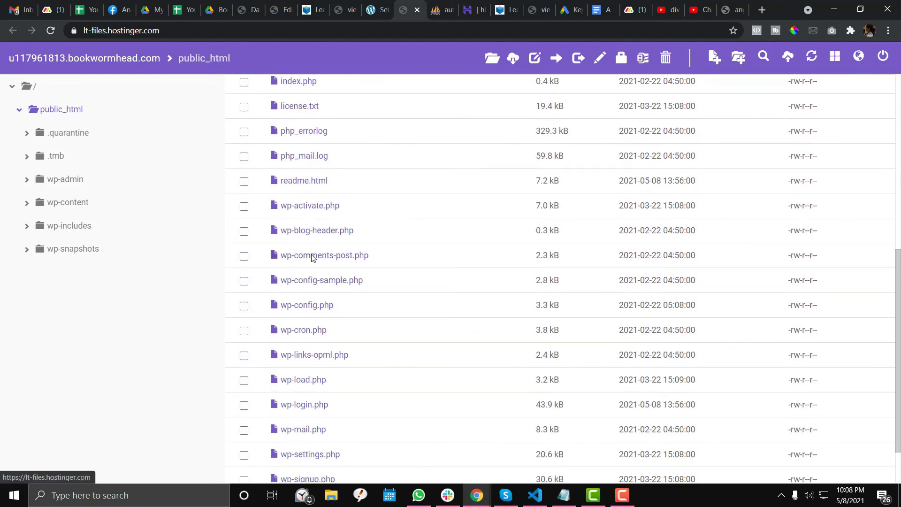
scroll(313, 258, "up", 5)
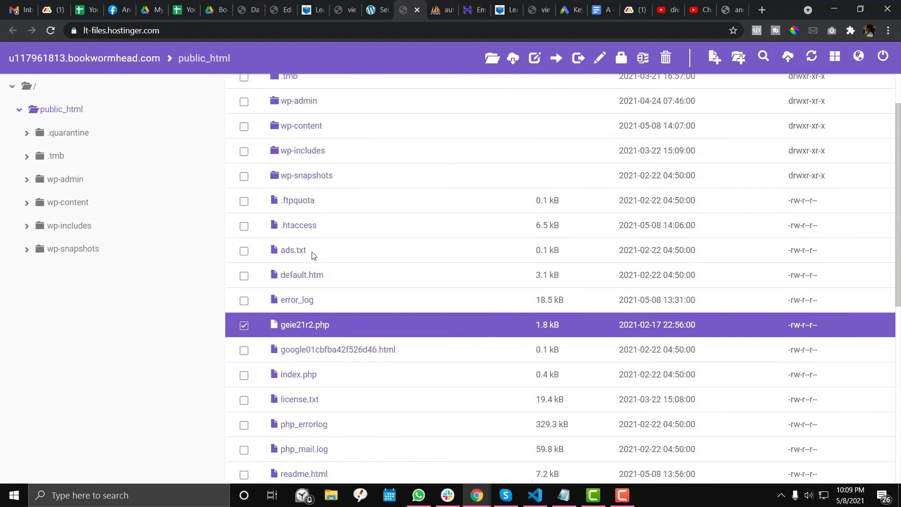
scroll(313, 255, "up", 1)
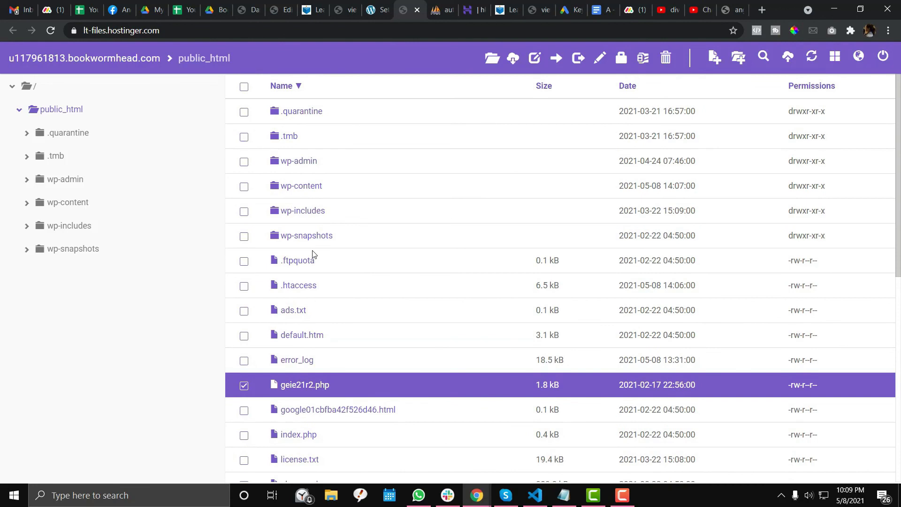